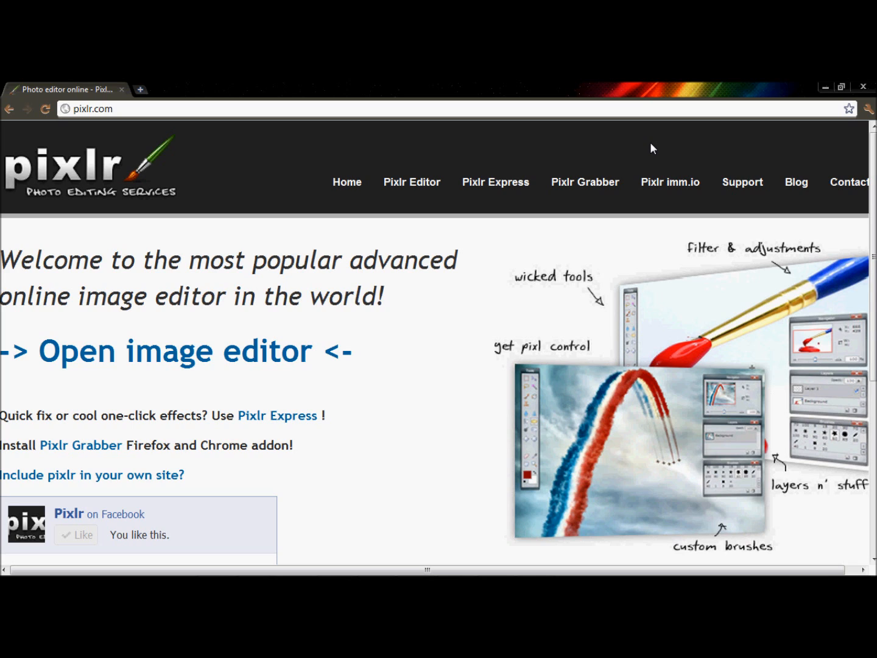
Step: Open the online image editor from the Pixlr home page
click(101, 112)
click(197, 362)
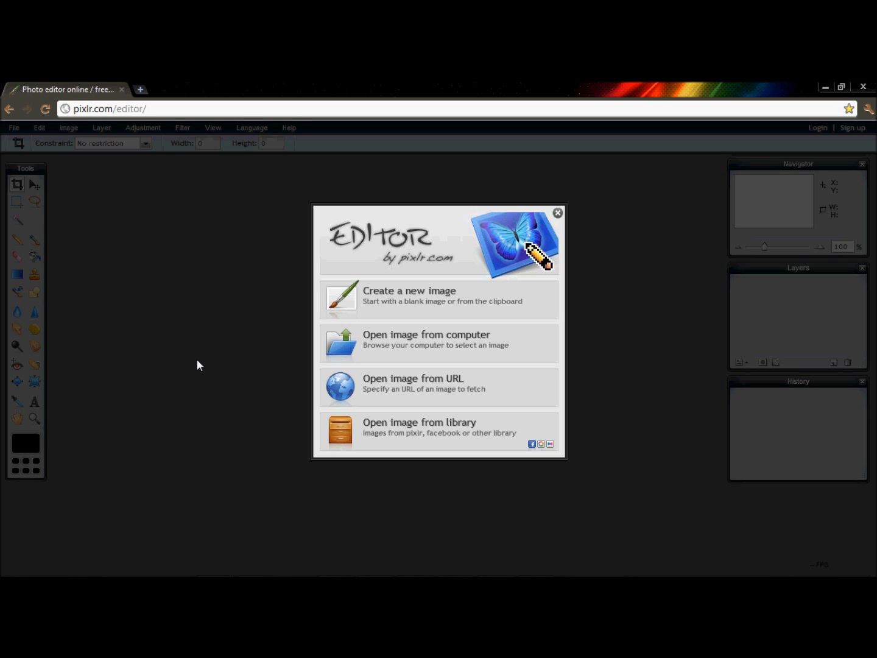
Step: View the example Young Love.2.jpg from the computer's Pictures folder Pandora Lupin > Final Copies > Dance Scene, and close it
click(417, 341)
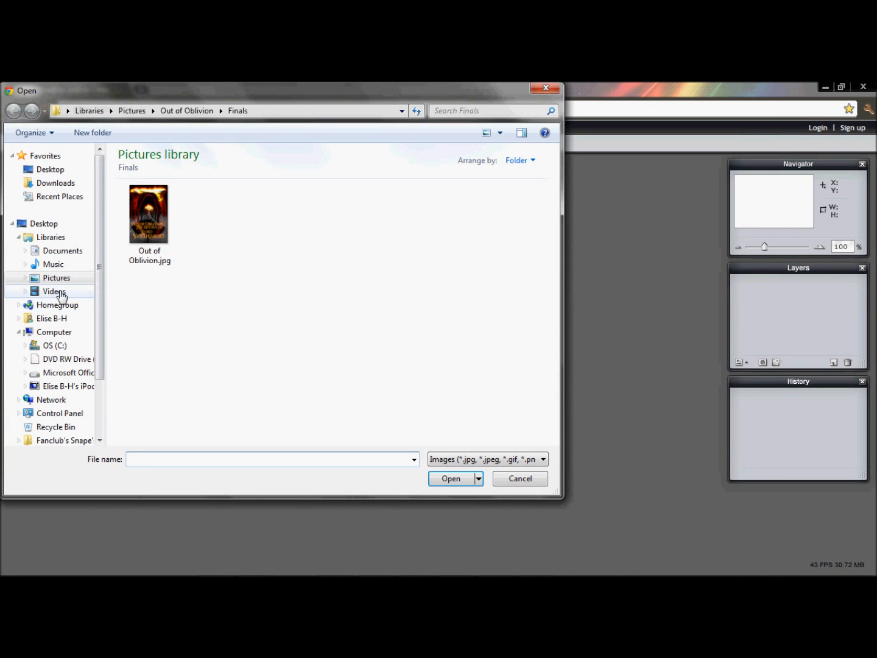
click(56, 279)
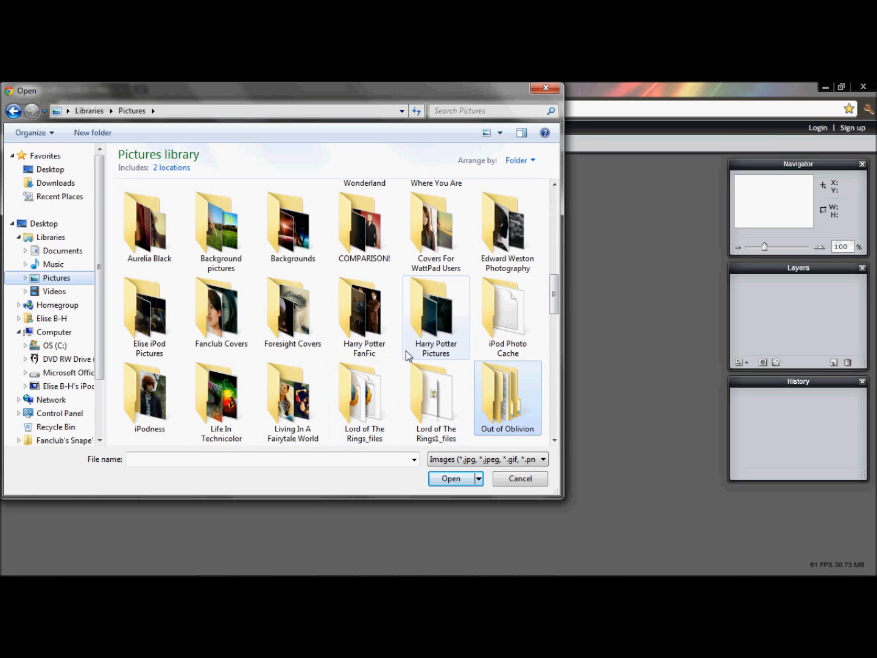
click(556, 440)
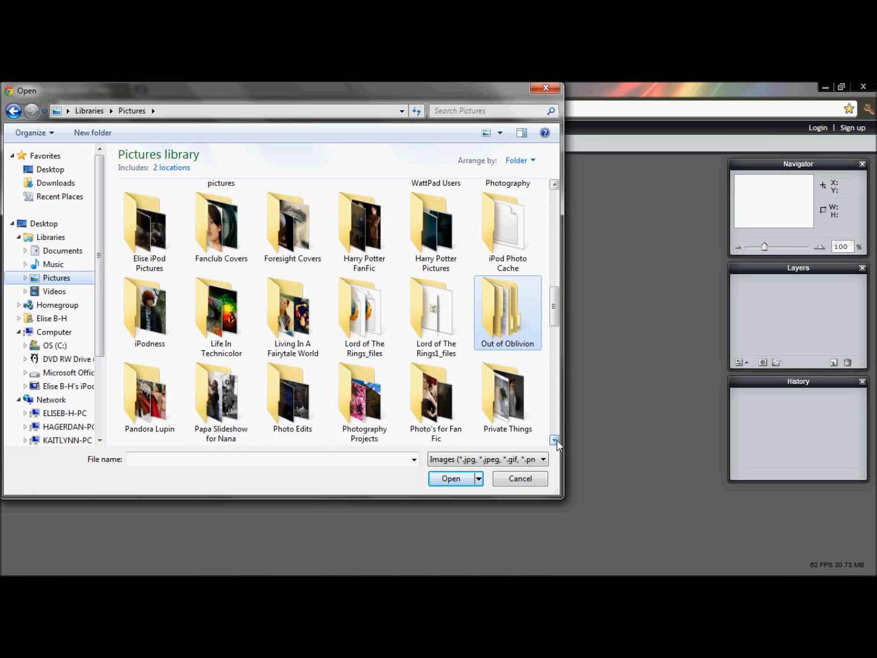
click(555, 441)
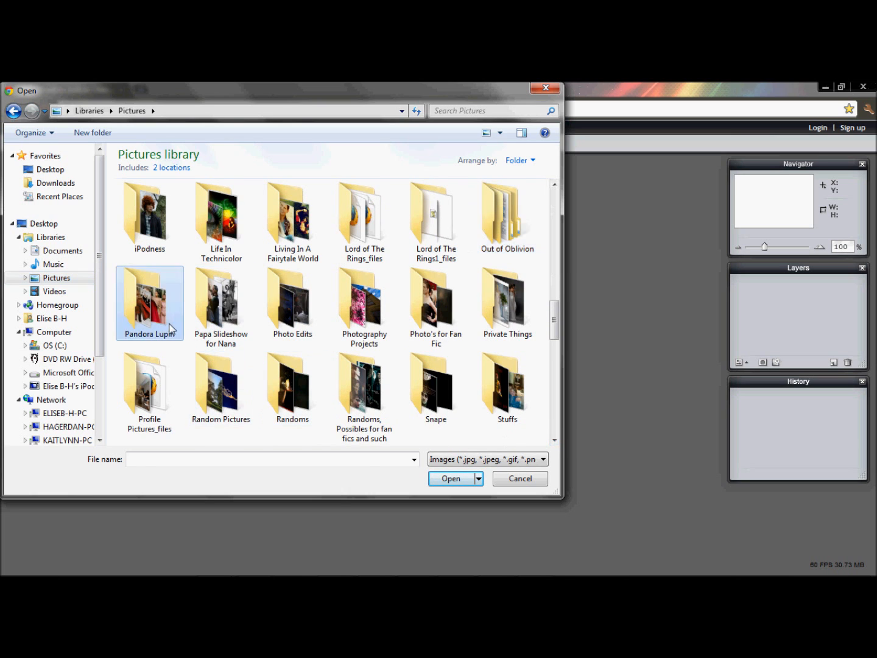
double_click(174, 329)
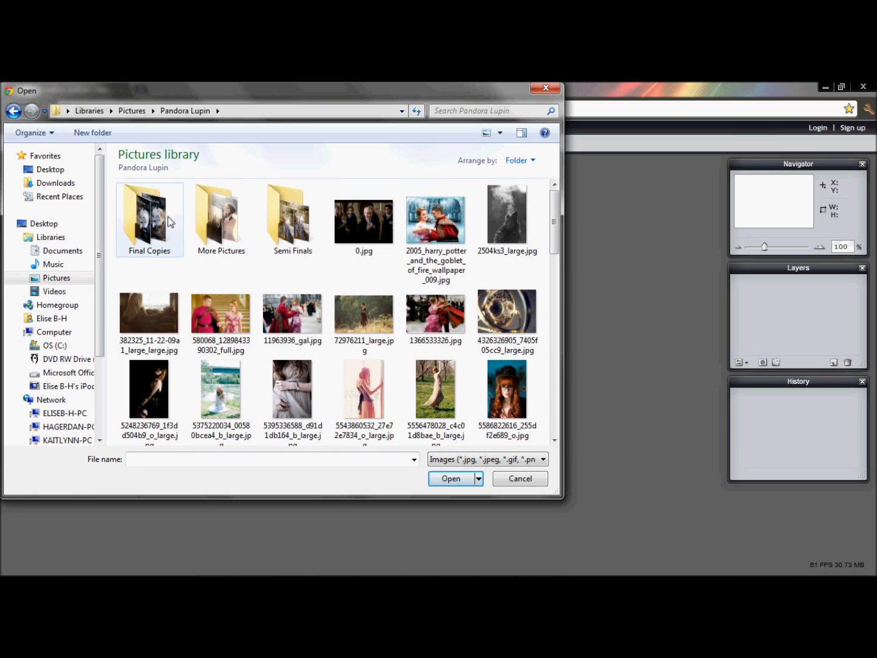
double_click(170, 222)
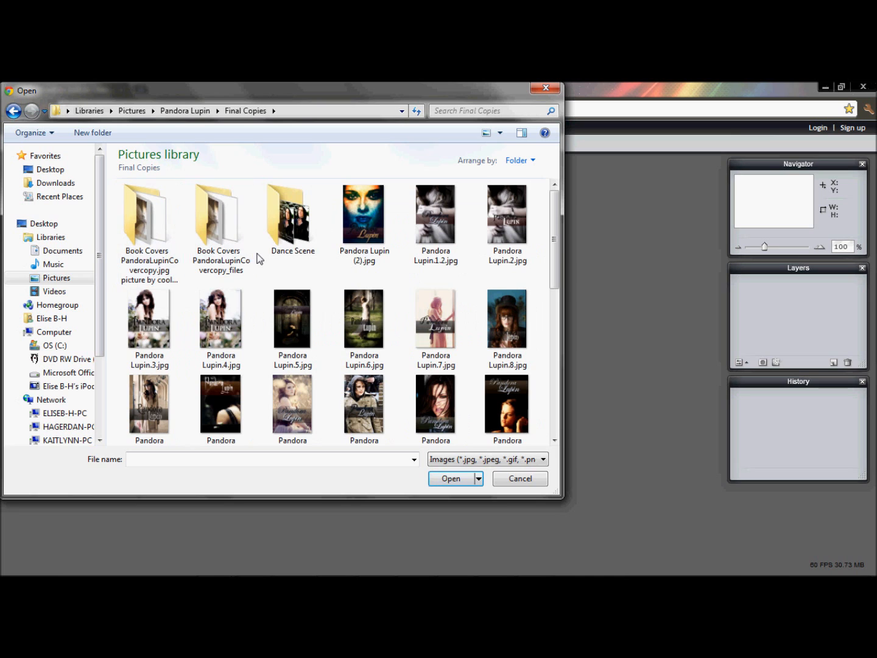
double_click(287, 237)
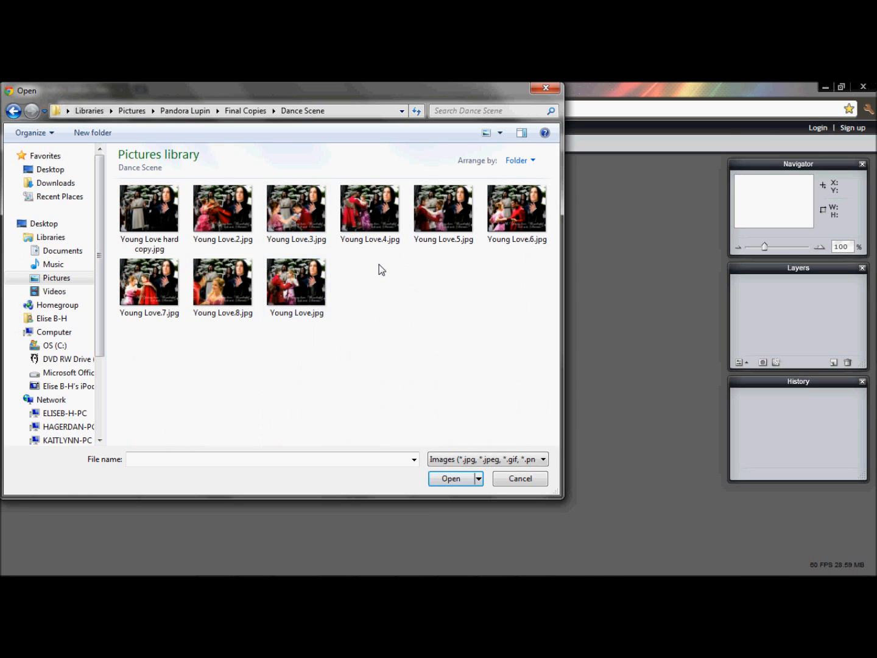
double_click(221, 211)
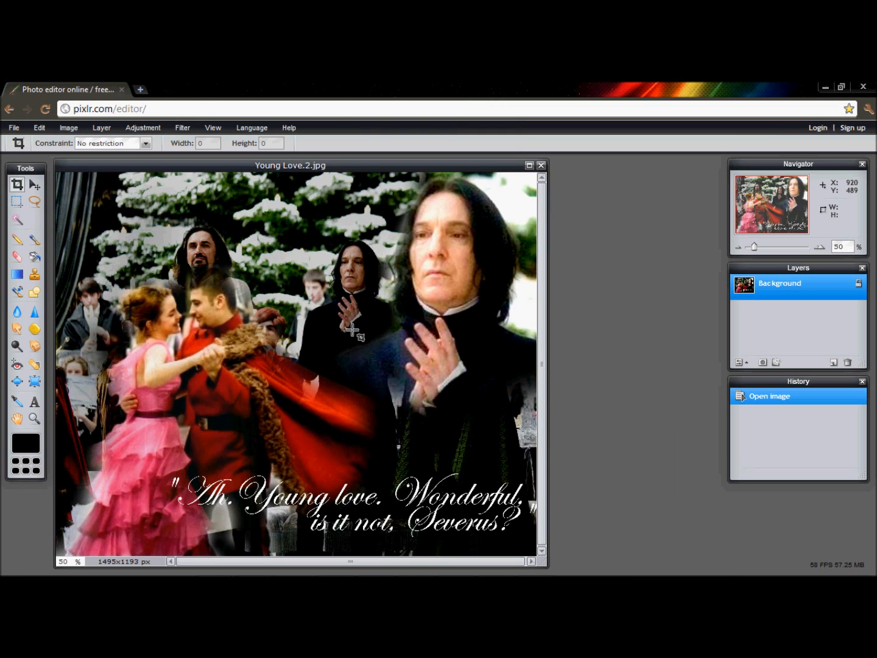
drag(368, 166, 457, 176)
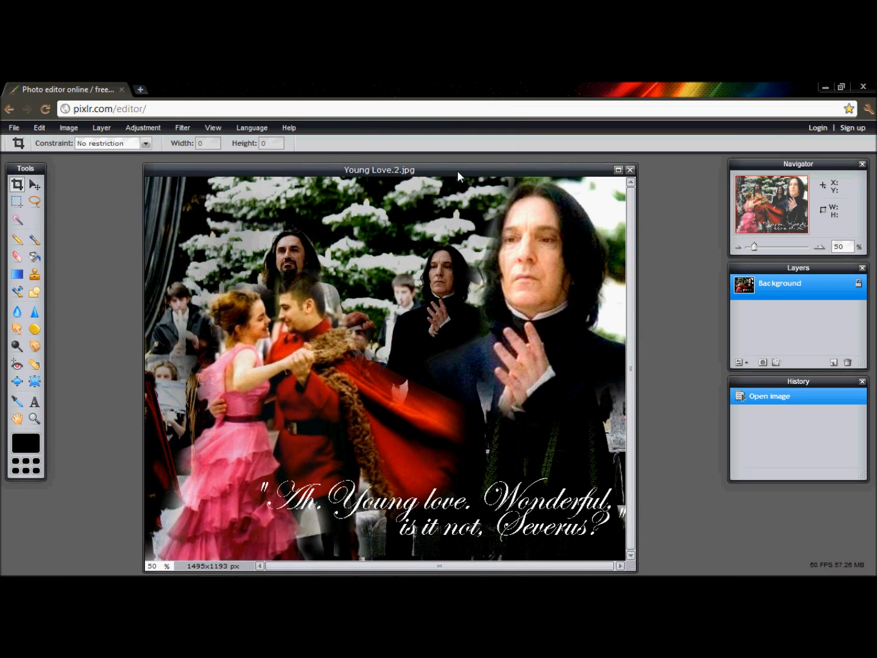
click(631, 168)
Step: Start opening an image from the computer and browse to the Pandora Lupin folder in the Pictures library
click(433, 333)
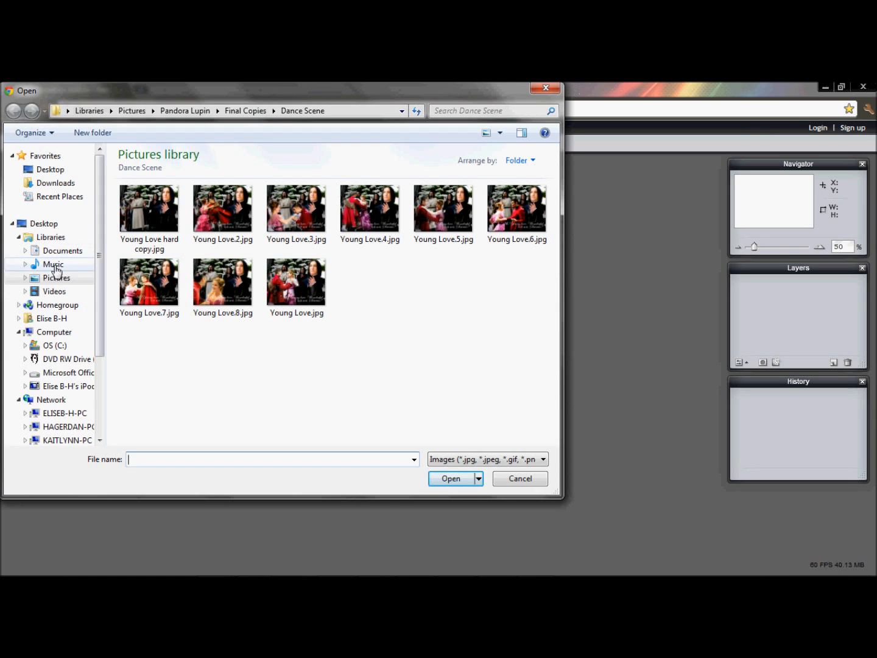
click(56, 278)
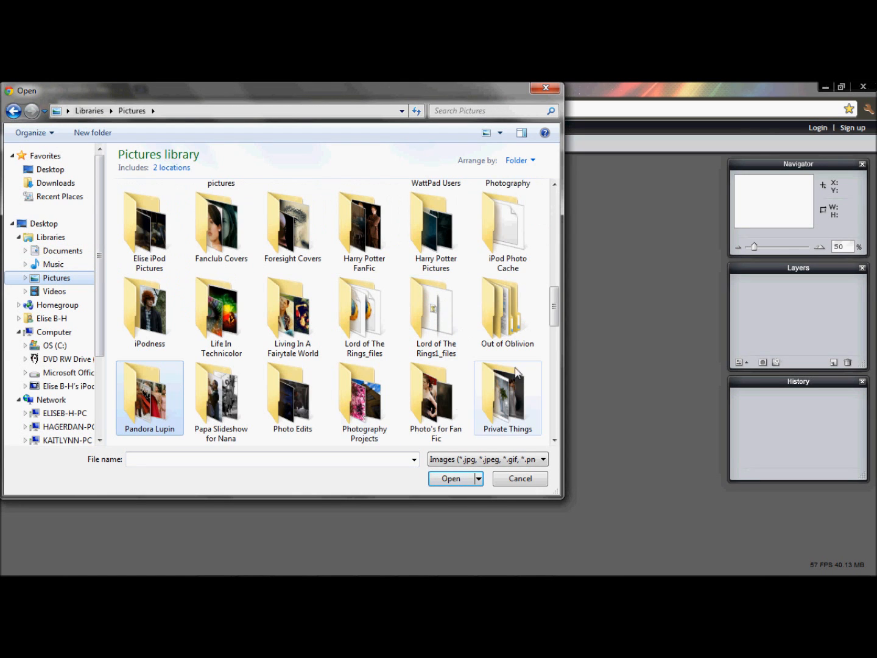
double_click(176, 404)
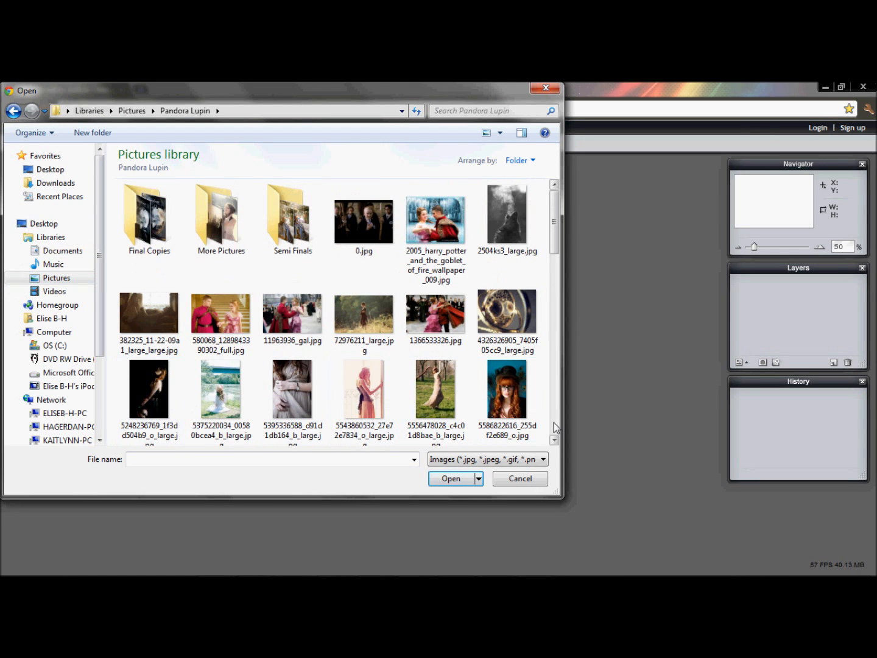
click(552, 441)
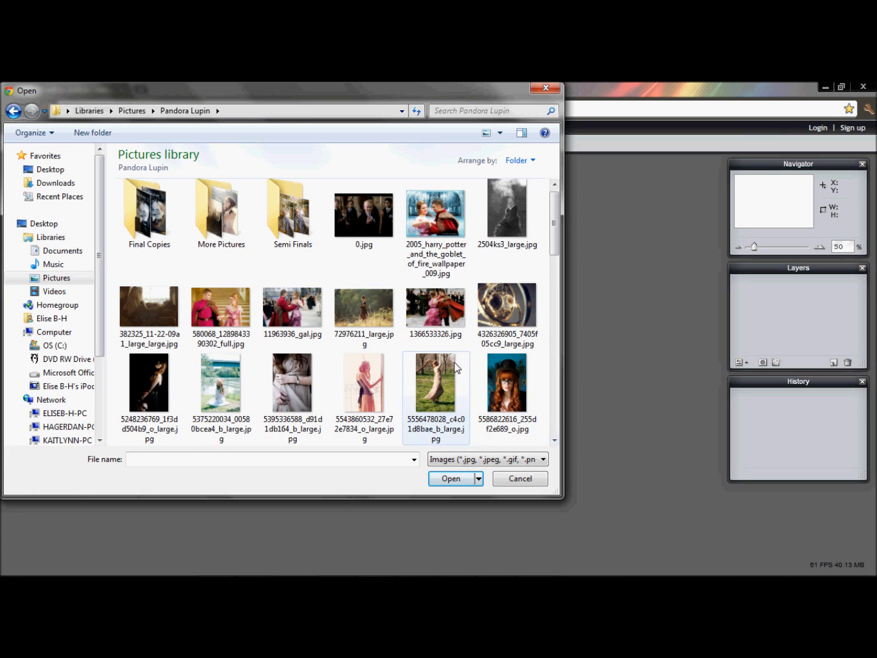
click(555, 439)
click(555, 440)
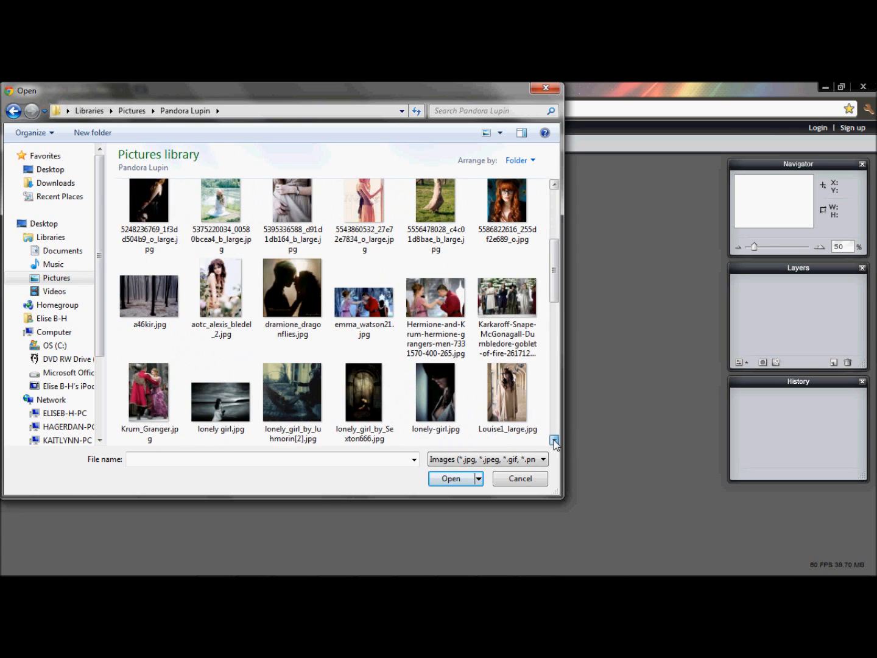
click(554, 441)
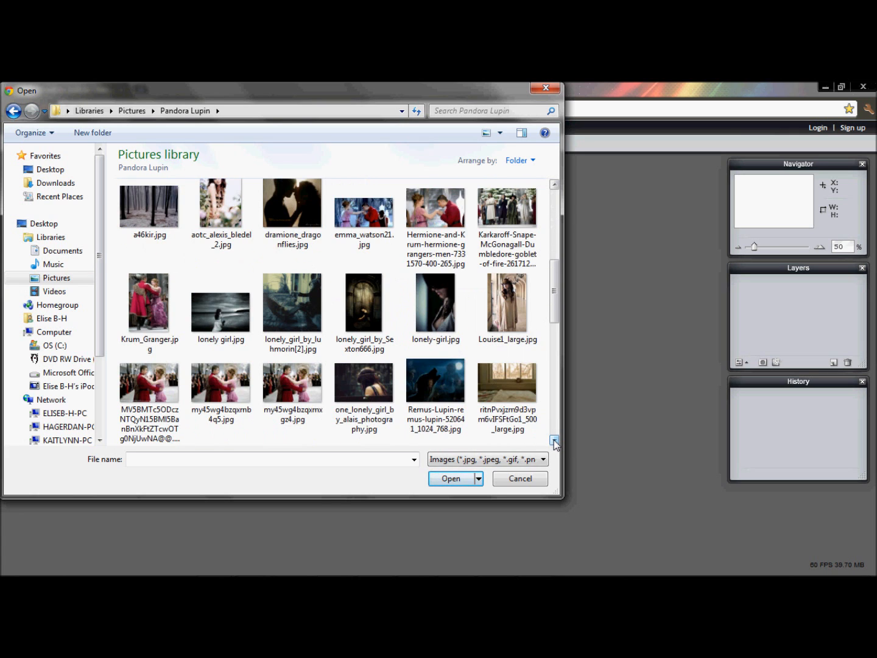
click(555, 440)
click(554, 441)
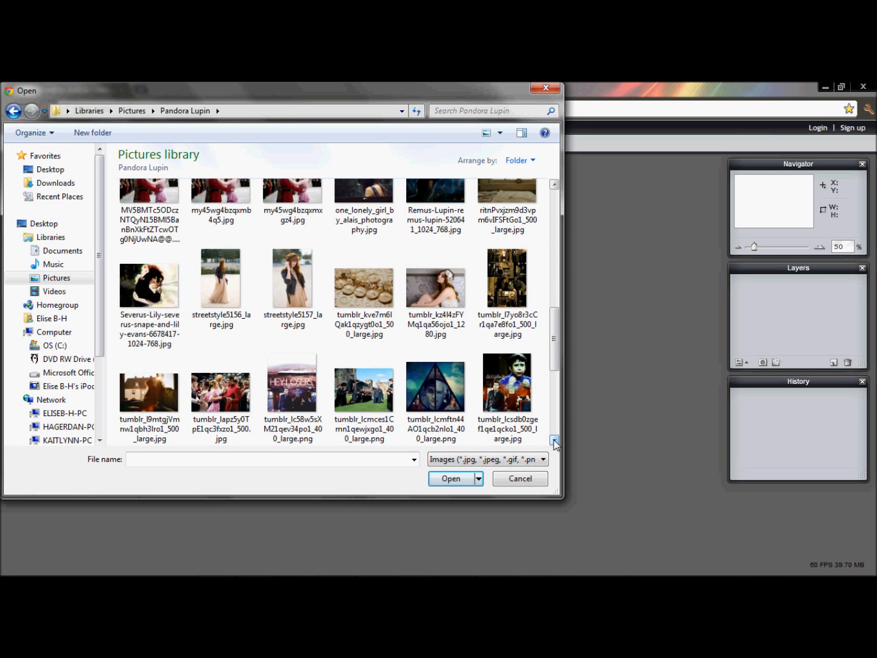
click(554, 441)
click(555, 440)
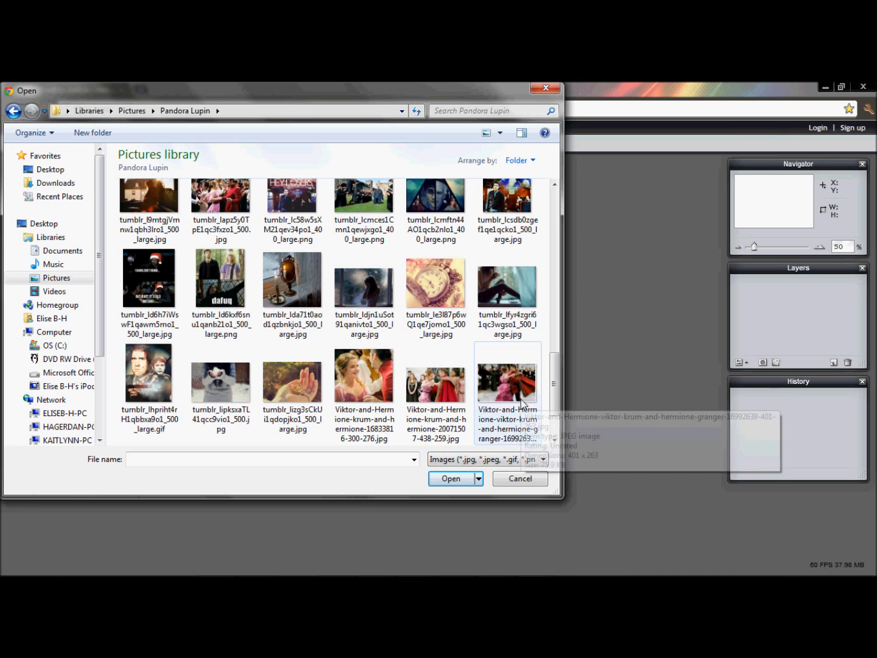
click(536, 420)
click(554, 441)
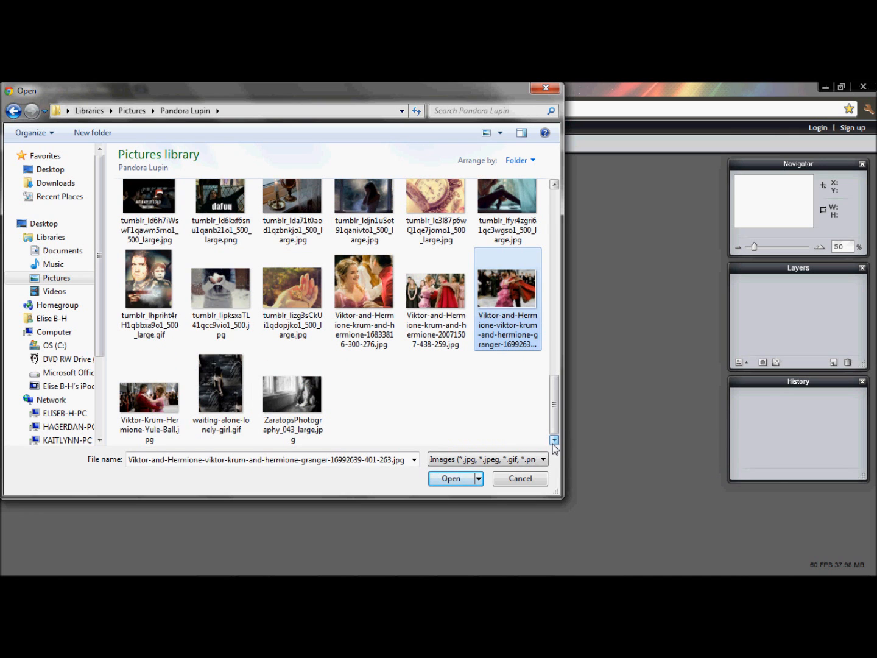
drag(554, 405, 572, 283)
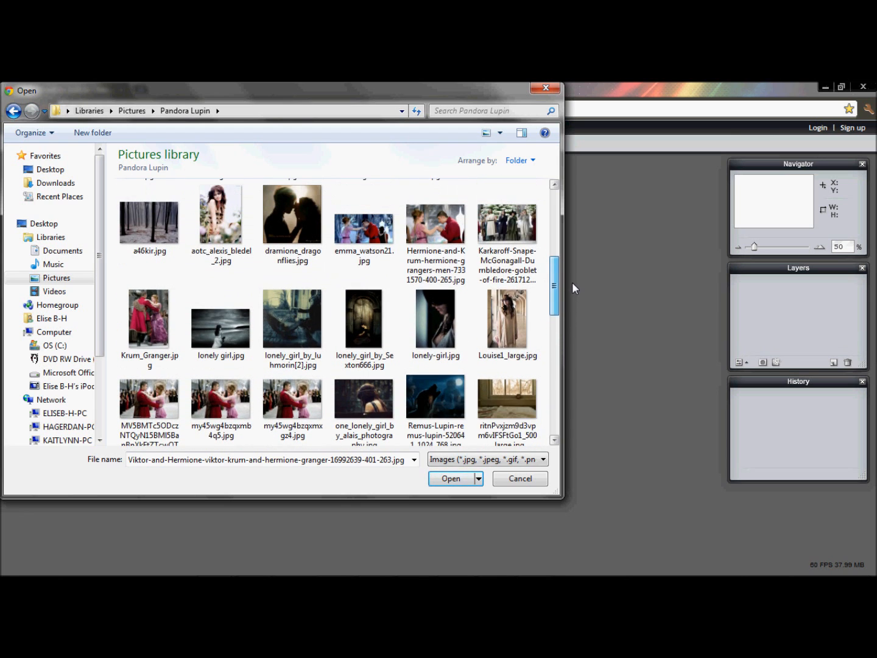
click(508, 238)
click(451, 478)
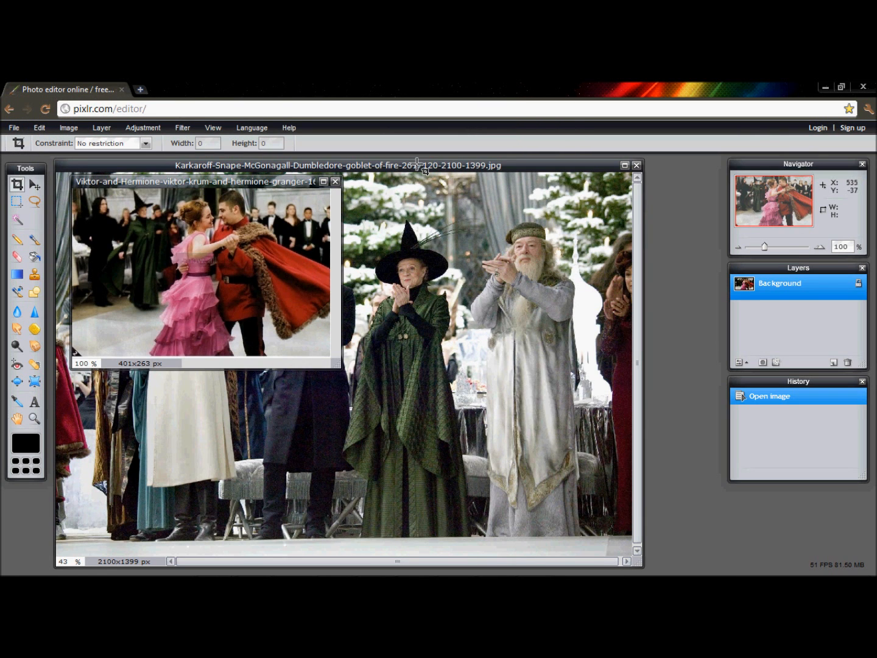
click(418, 163)
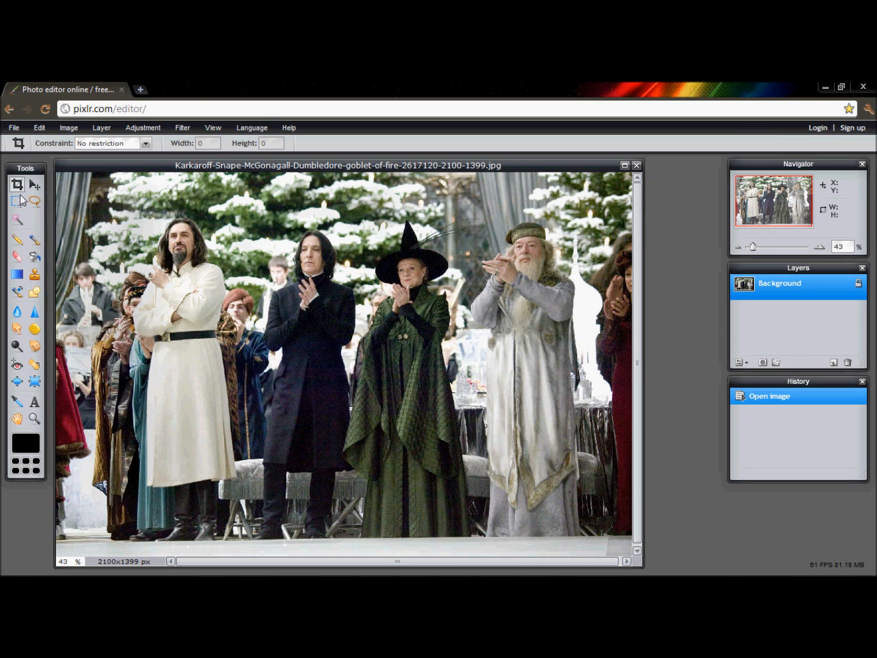
click(17, 131)
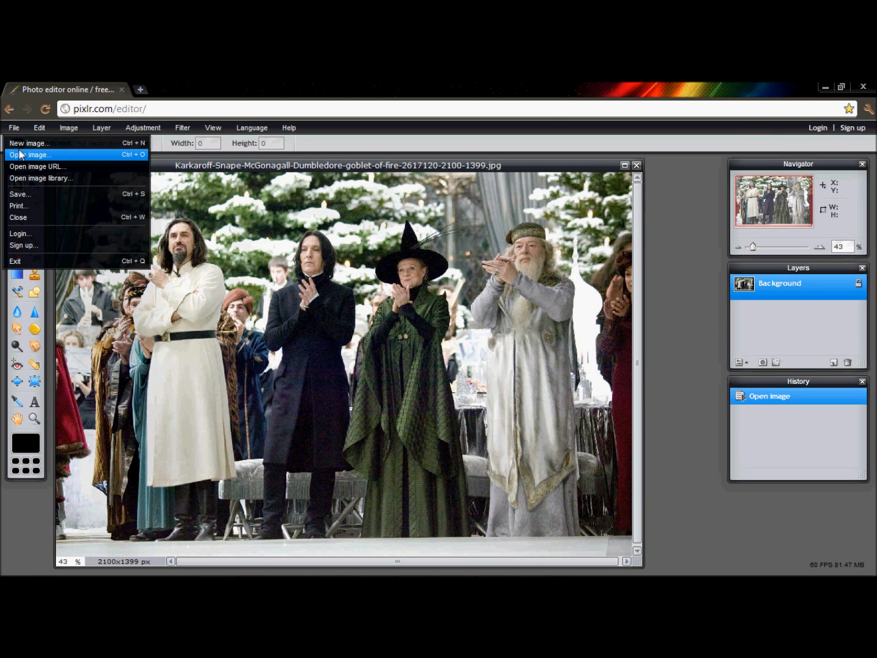
click(36, 155)
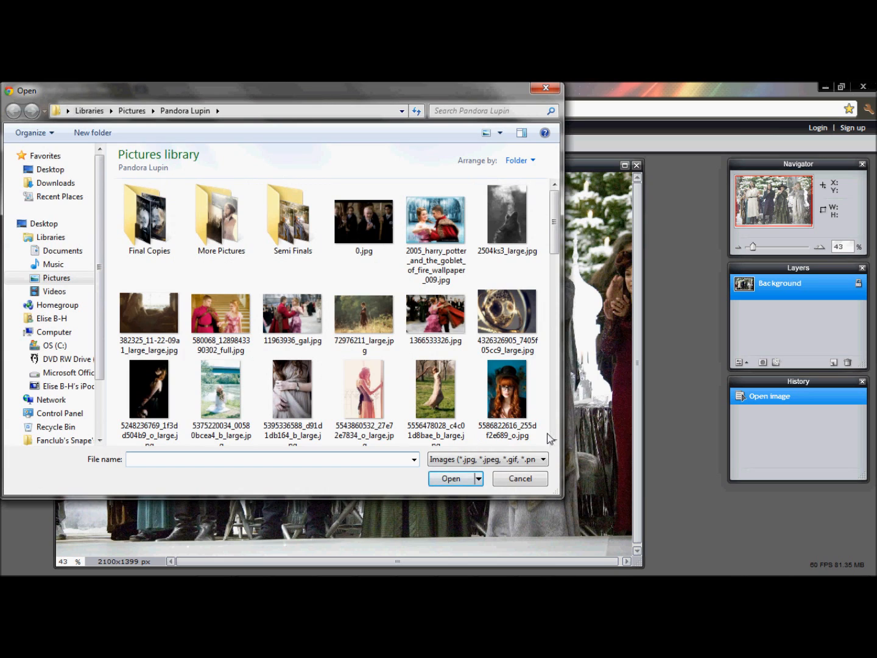
click(554, 440)
double_click(544, 340)
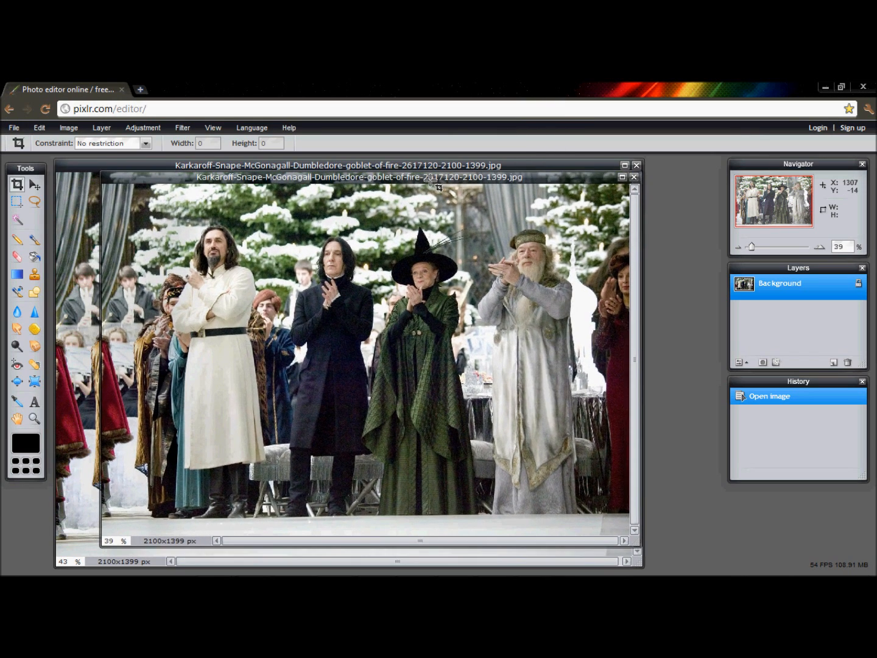
click(623, 177)
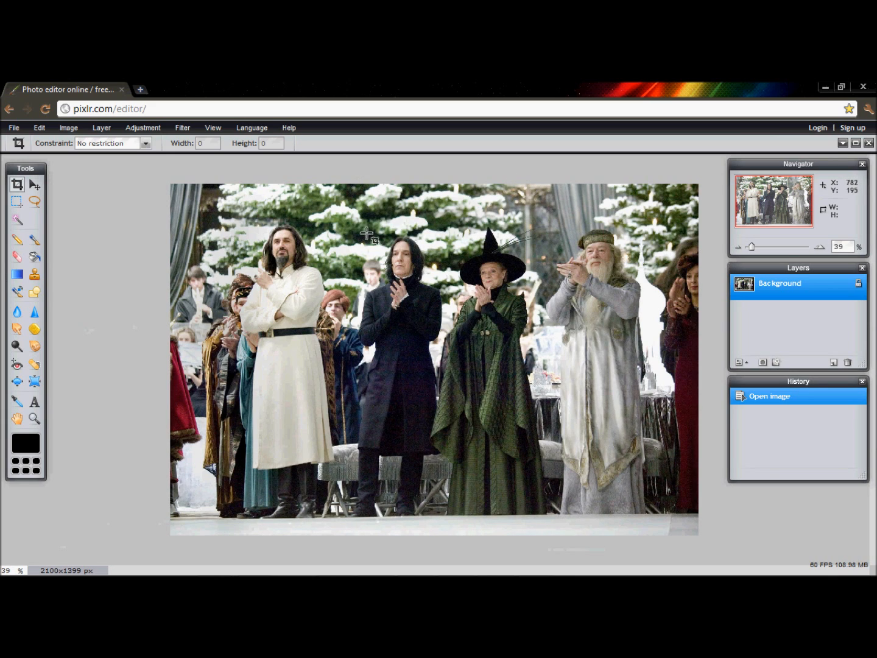
Step: Crop the second copy to the head and upper body of the man in black, about 356 × 464 px
drag(368, 224, 449, 331)
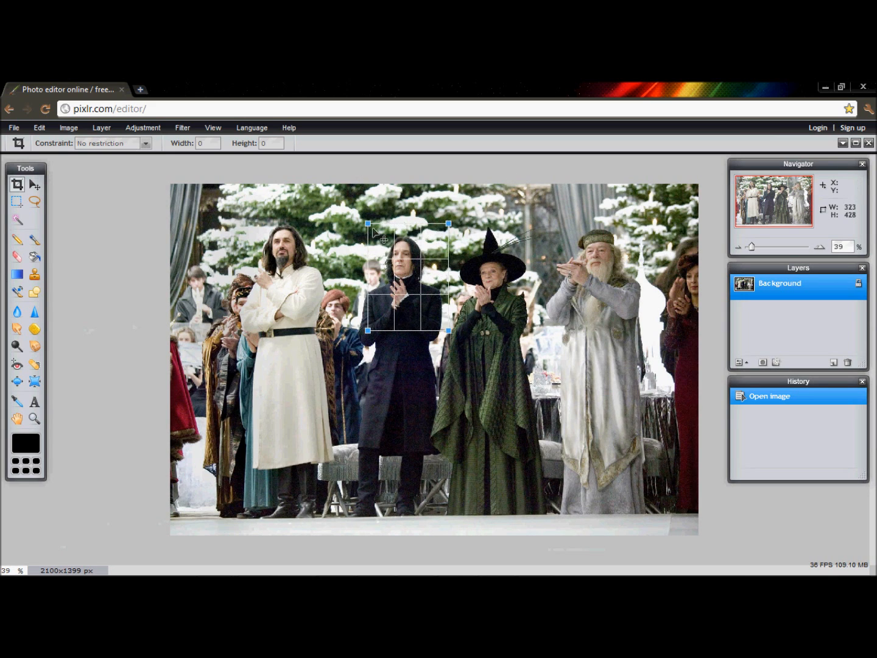
drag(367, 223, 353, 216)
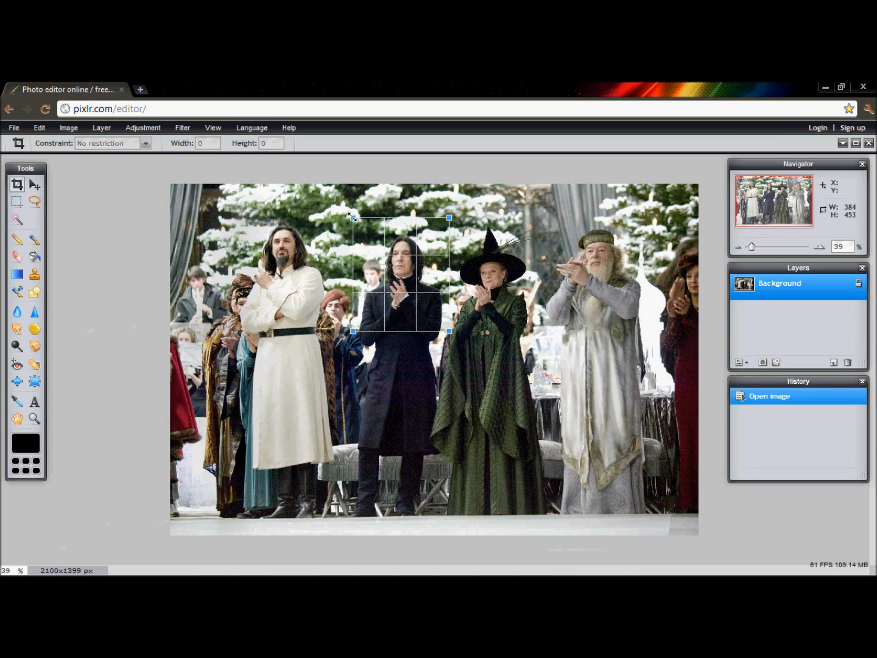
drag(352, 332, 346, 348)
drag(343, 214, 351, 229)
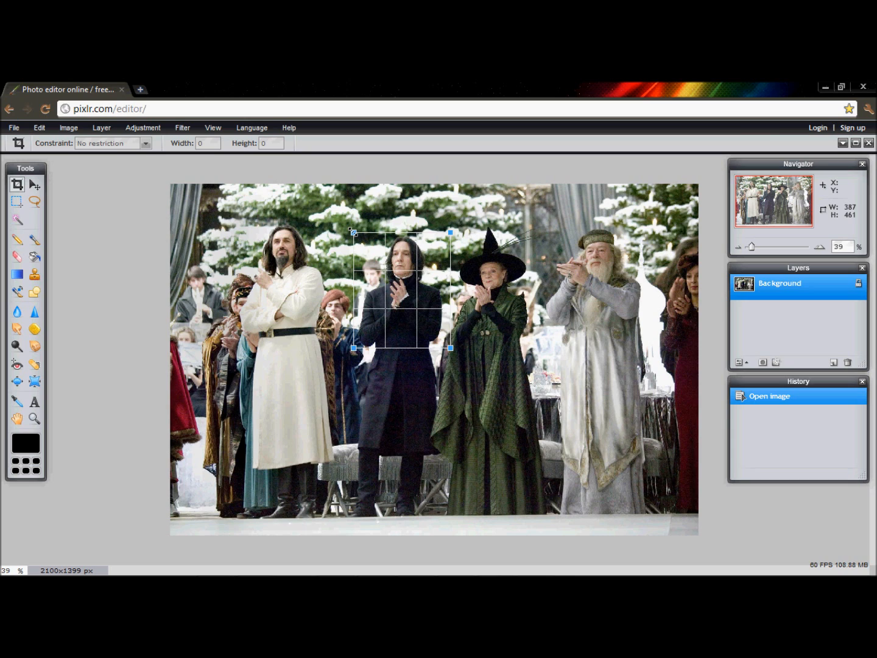
drag(451, 349, 445, 350)
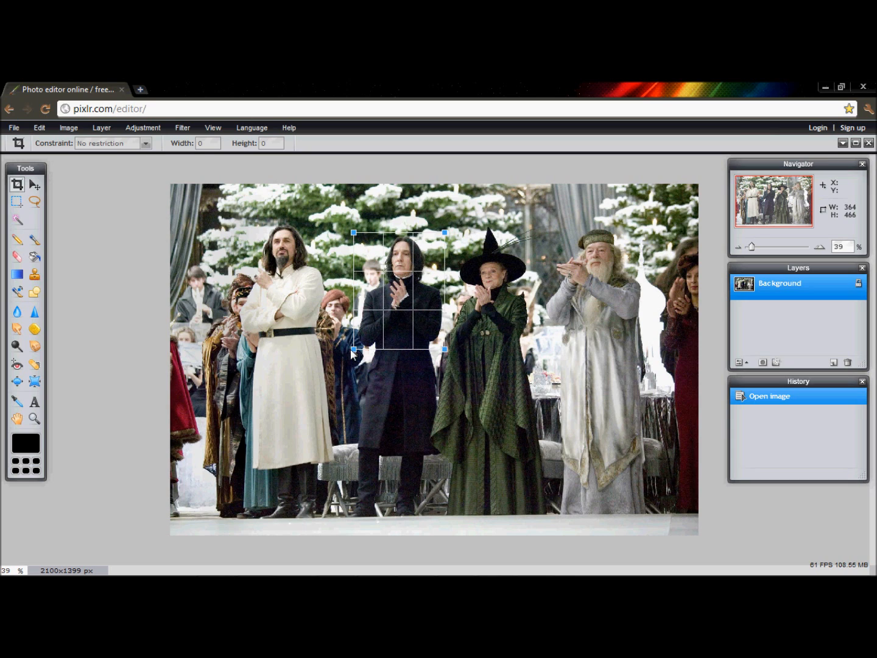
drag(353, 349, 356, 348)
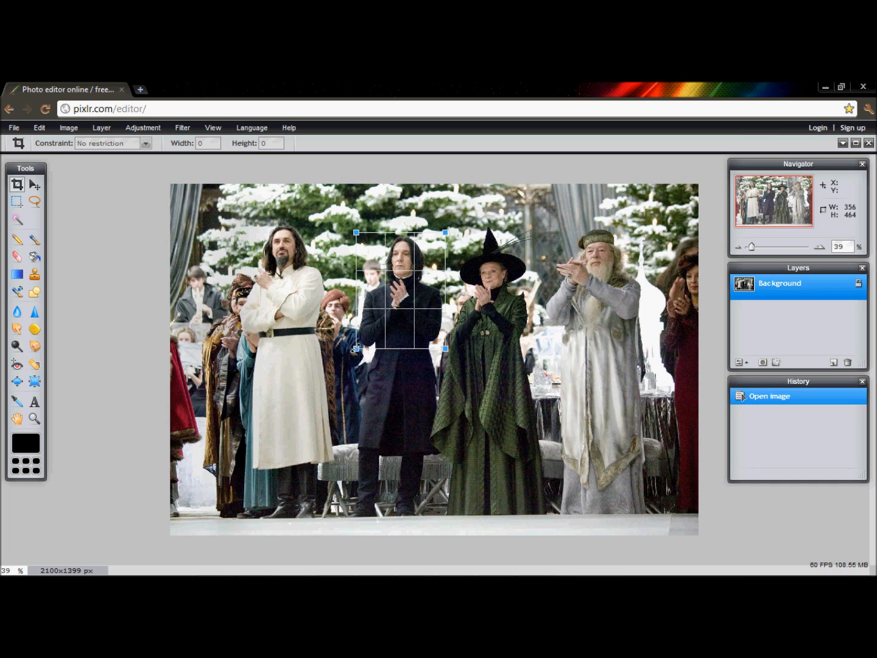
right_click(378, 307)
mouse_move(382, 306)
mouse_down()
mouse_move(382, 265)
mouse_move(370, 326)
mouse_move(378, 307)
mouse_up()
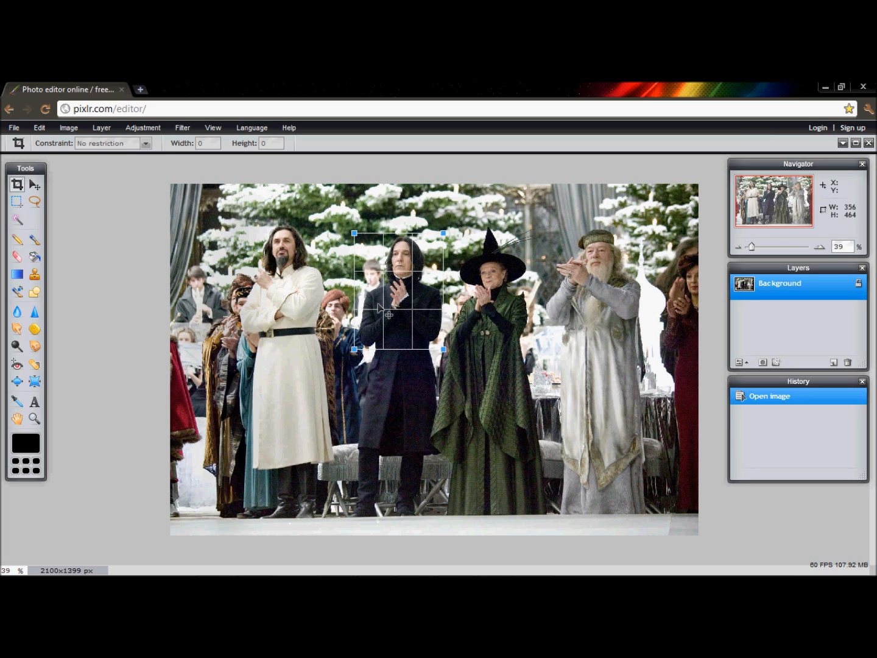
key(Return)
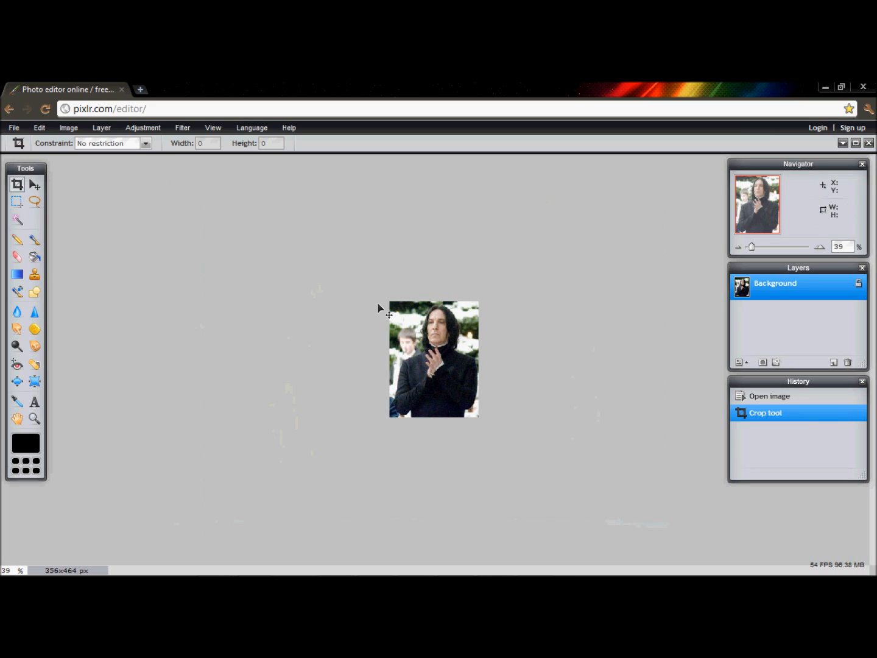
Step: Restore the image windows to floating size and bring the uncropped Karkaroff image to the front
click(856, 144)
drag(157, 197, 647, 171)
click(348, 181)
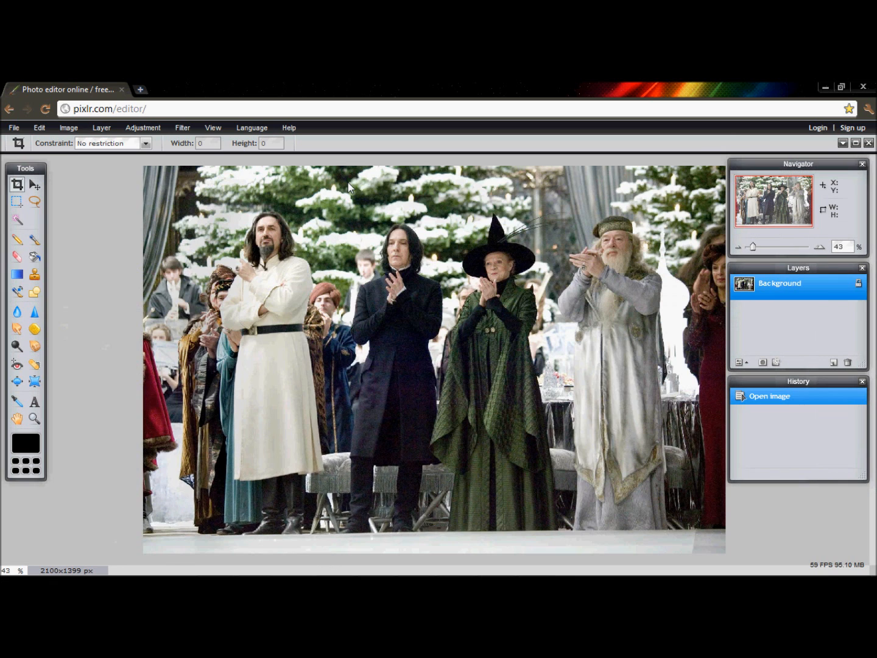
click(856, 144)
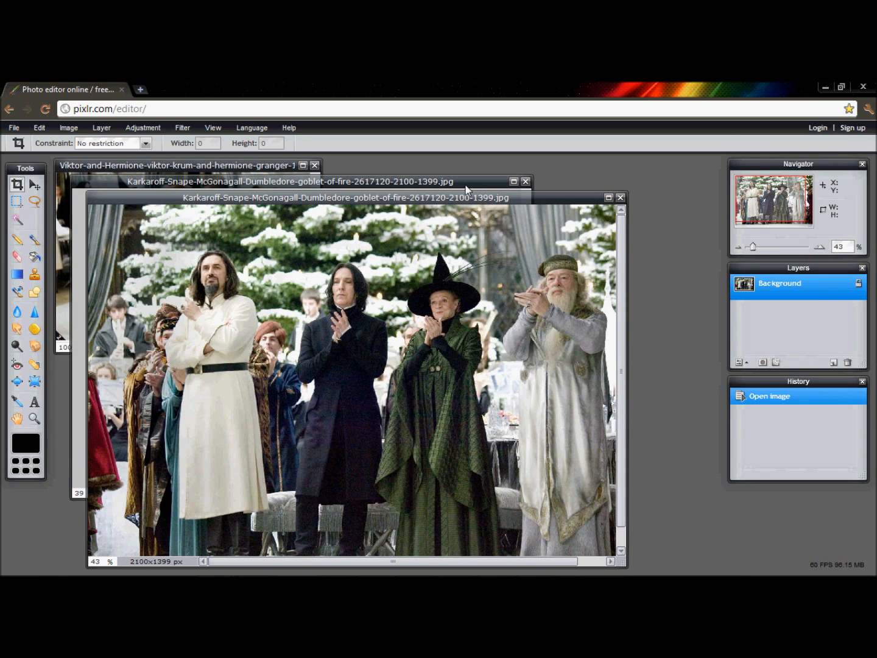
Step: Copy the cropped figure into the uncropped Karkaroff image as a new layer and move it over the man in black's torso
click(239, 186)
drag(349, 183, 813, 182)
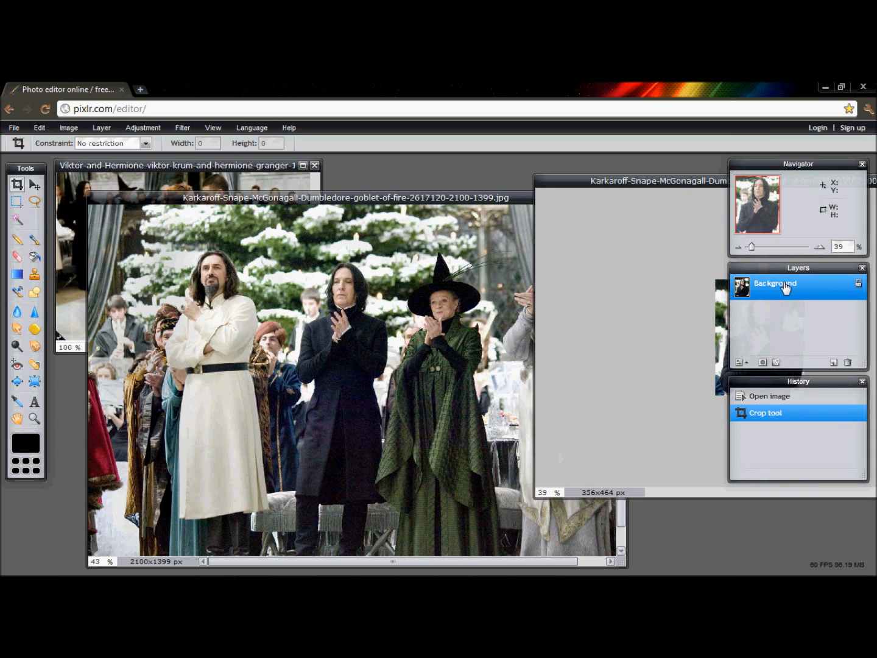
drag(644, 177, 444, 150)
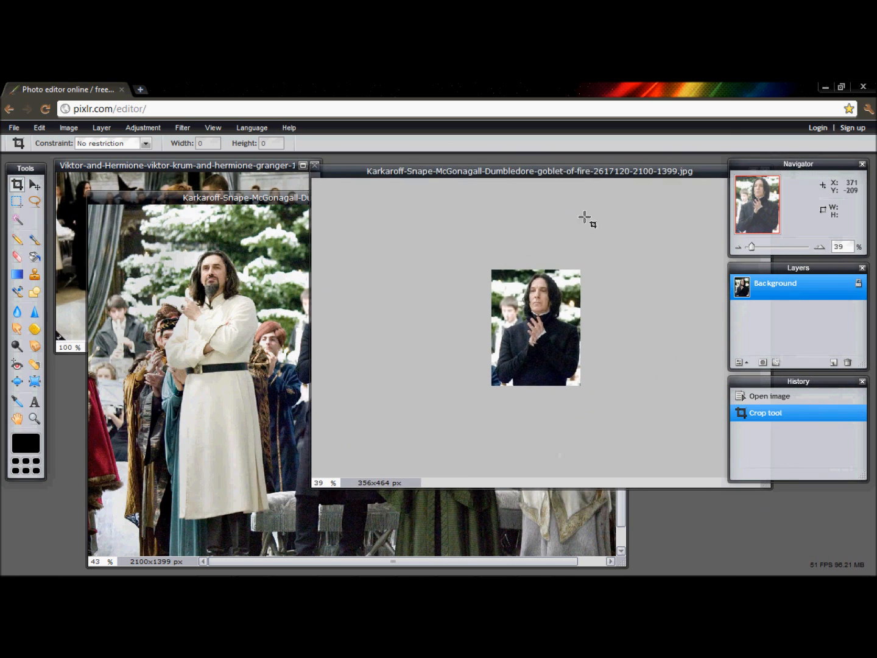
drag(785, 293, 144, 321)
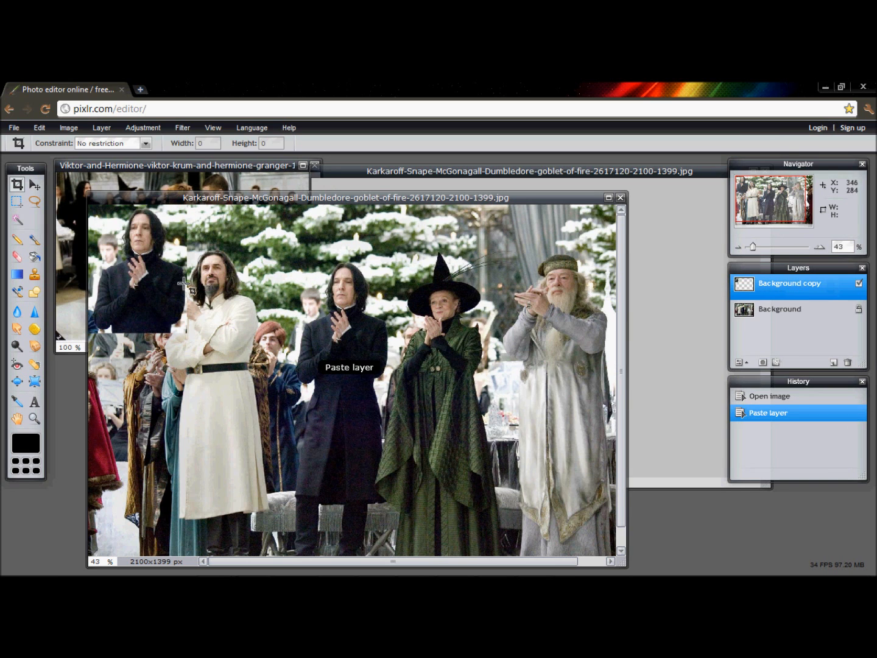
click(35, 184)
drag(156, 267, 338, 356)
click(17, 183)
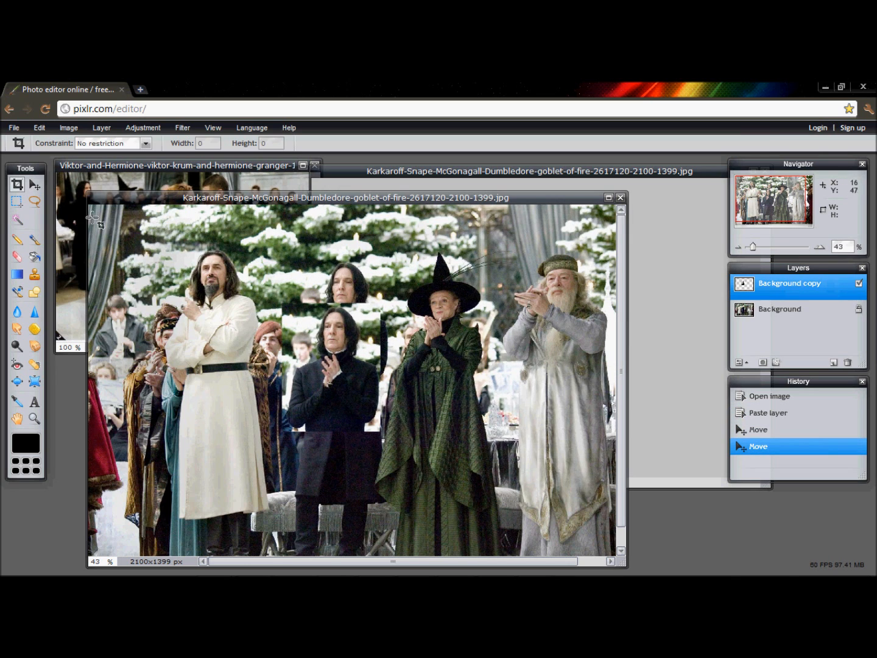
drag(90, 205, 508, 555)
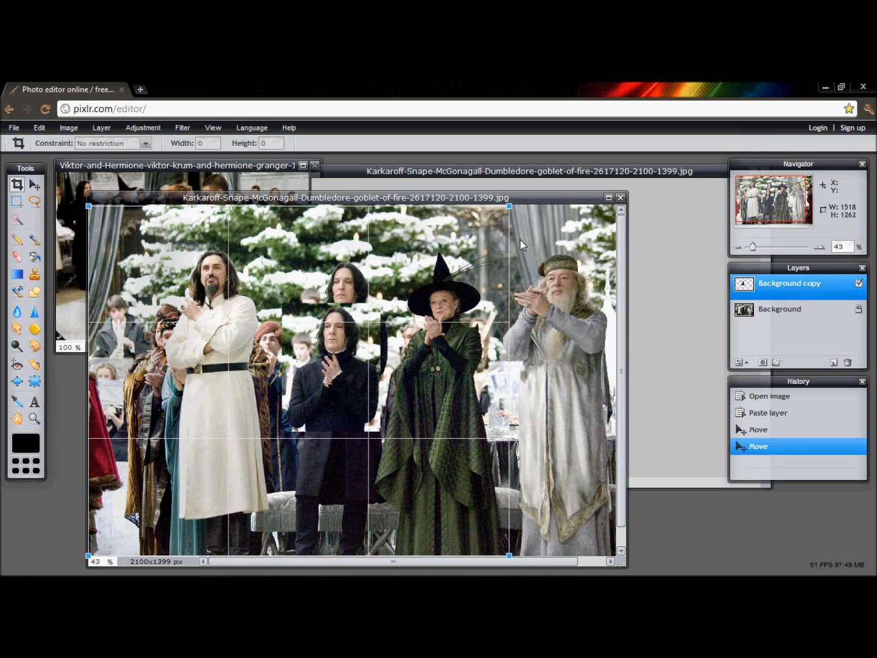
key(ctrl+z)
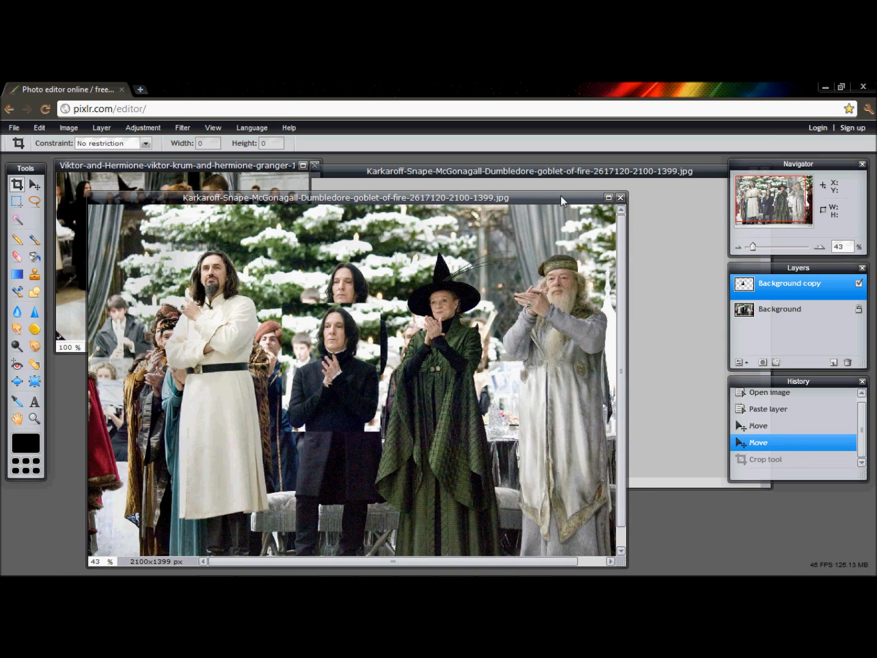
Step: Crop the Karkaroff image to about 1512 × 1312 px, from its upper-left corner to just past the woman in green
drag(562, 195, 566, 168)
drag(628, 535, 711, 573)
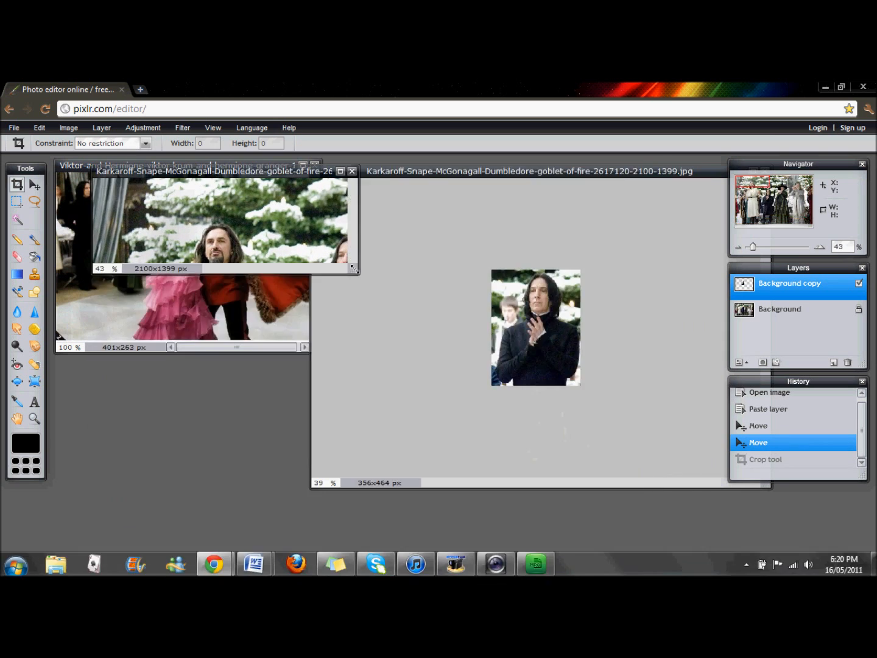
drag(353, 268, 654, 572)
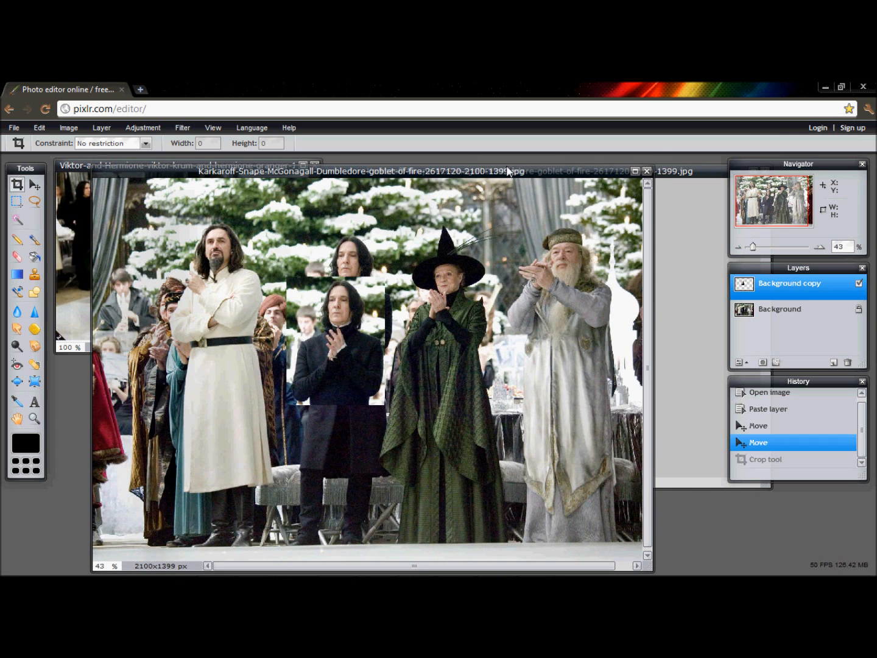
drag(511, 171, 506, 154)
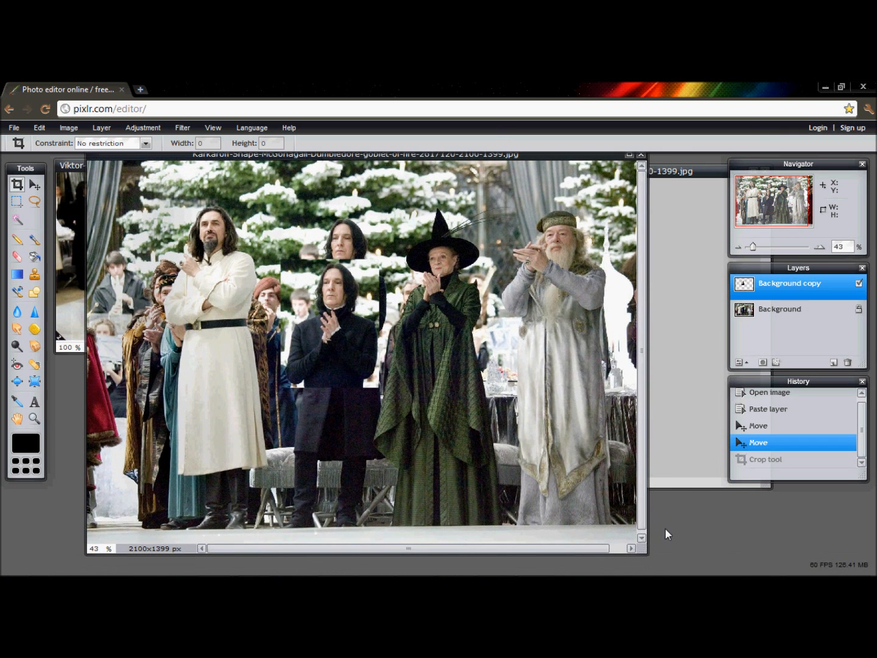
drag(644, 548, 756, 566)
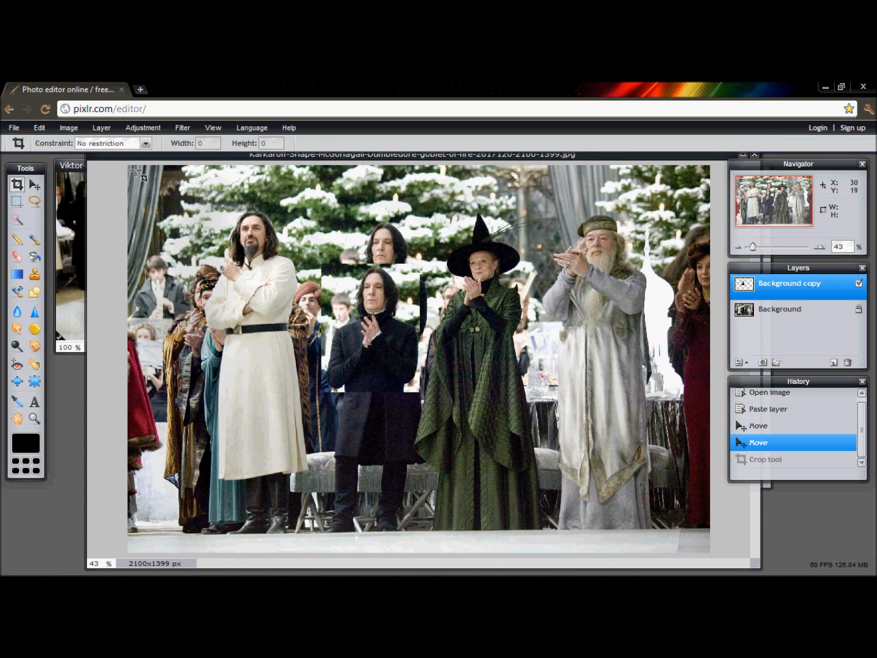
drag(128, 165, 547, 528)
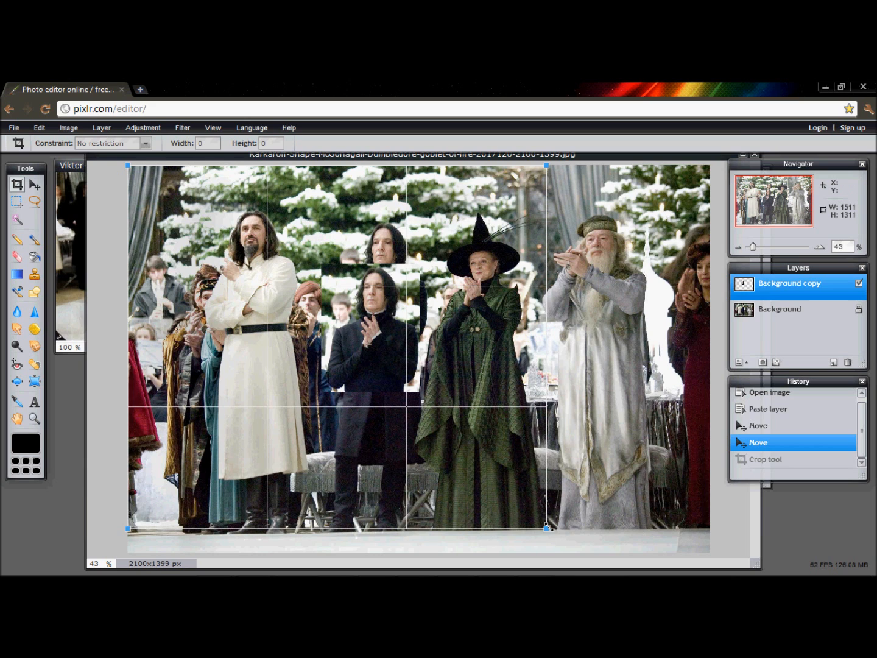
key(Return)
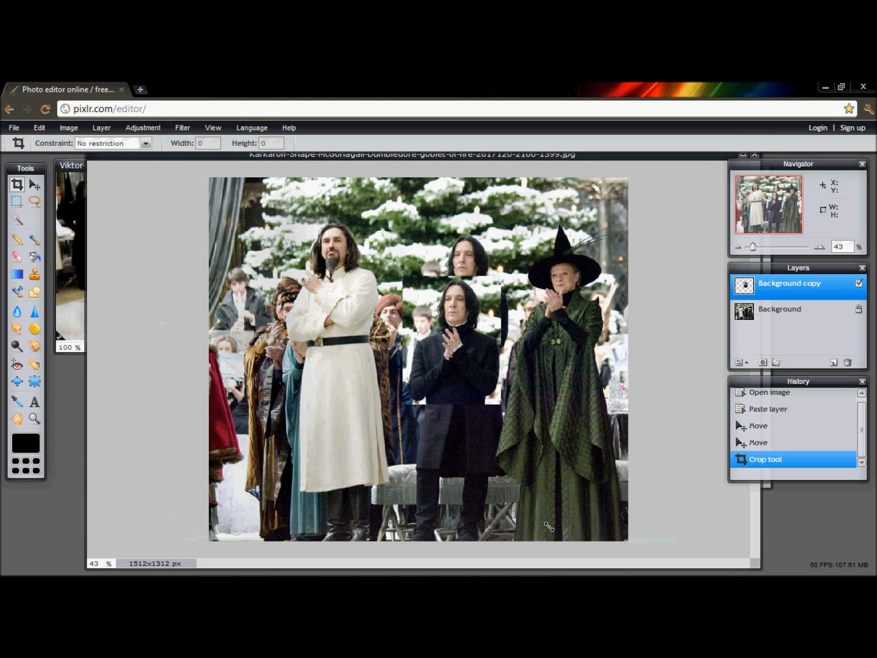
Step: Rename the pasted layer Snape's Head and move it over the upper body of the woman in green
double_click(789, 283)
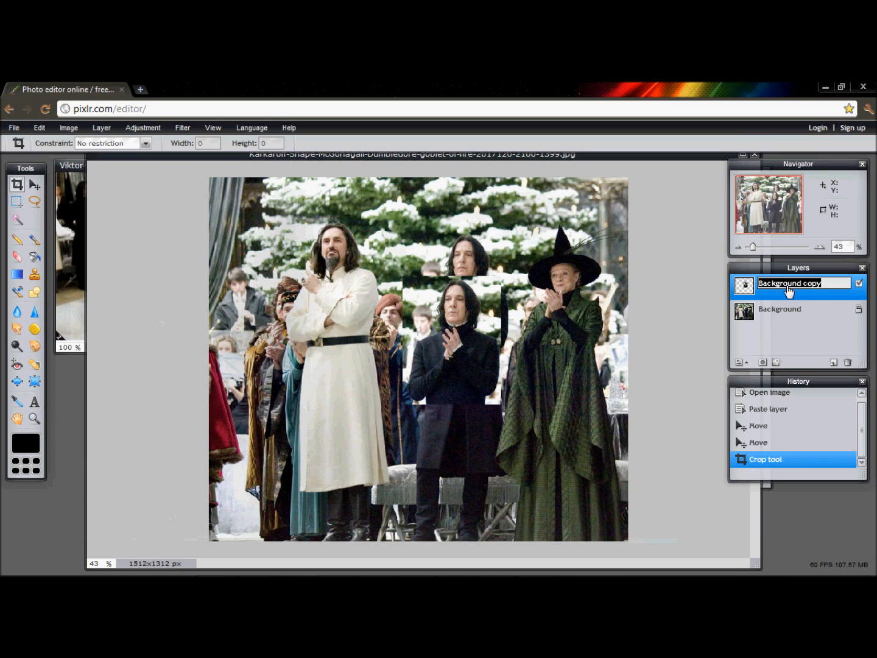
text(Snape's Head)
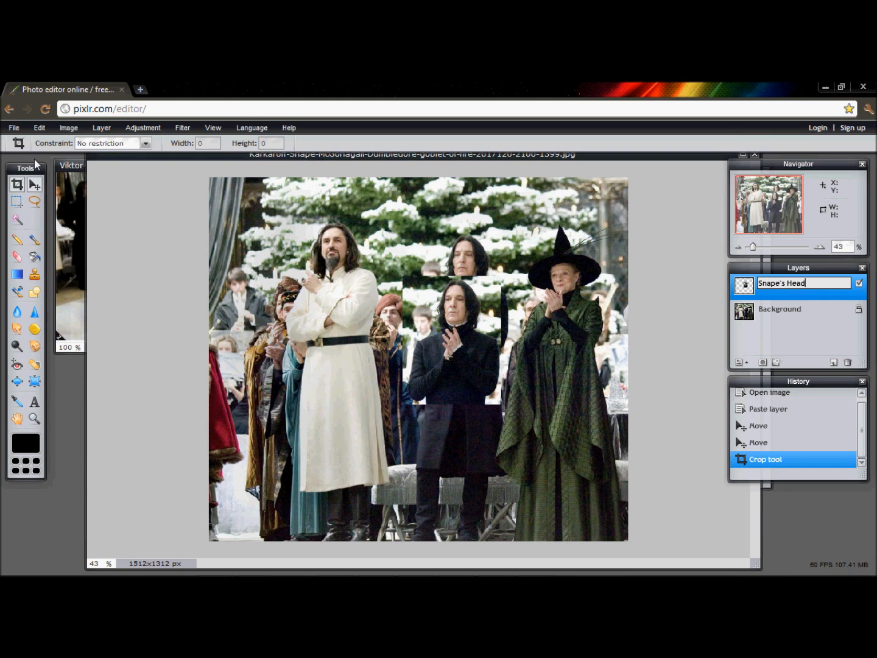
click(37, 190)
drag(419, 363, 520, 310)
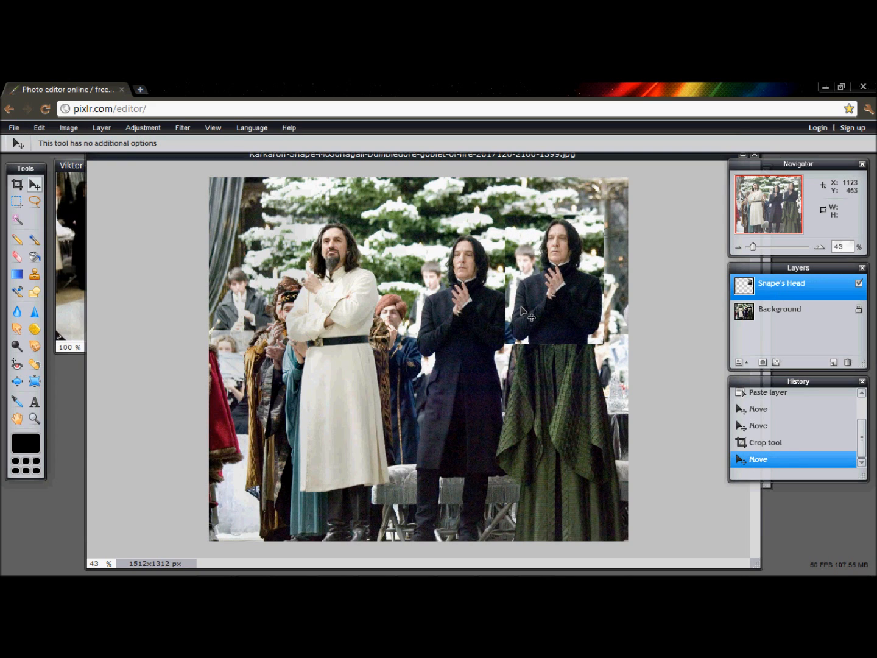
key(ctrl+t)
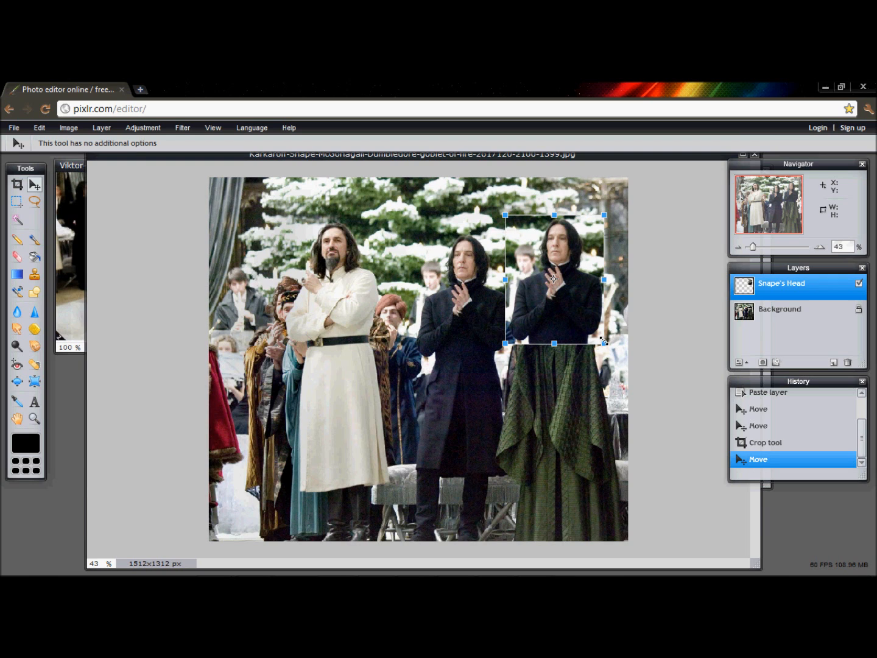
mouse_move(604, 339)
mouse_down()
mouse_move(626, 392)
mouse_move(613, 347)
mouse_up()
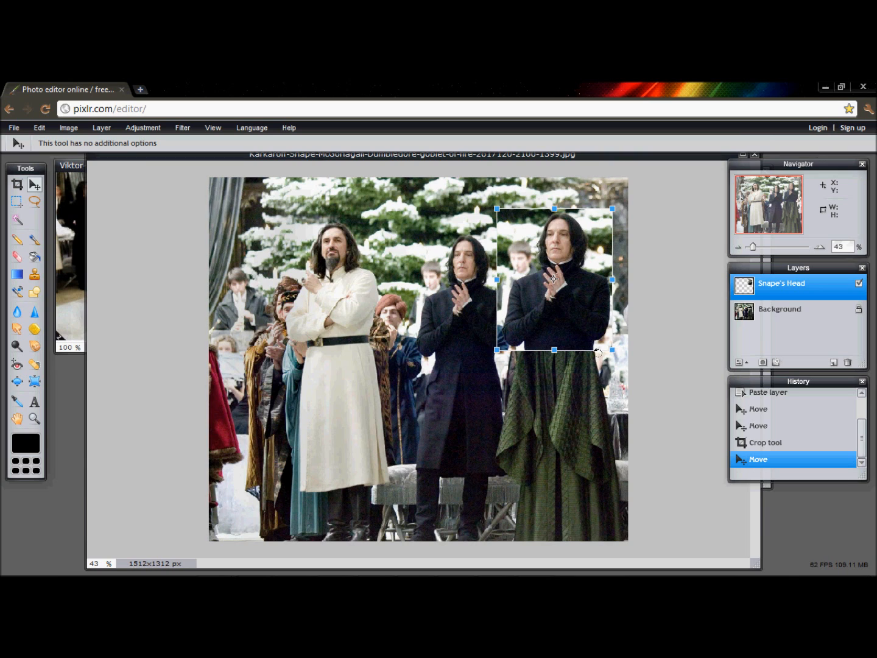
key(ctrl+z)
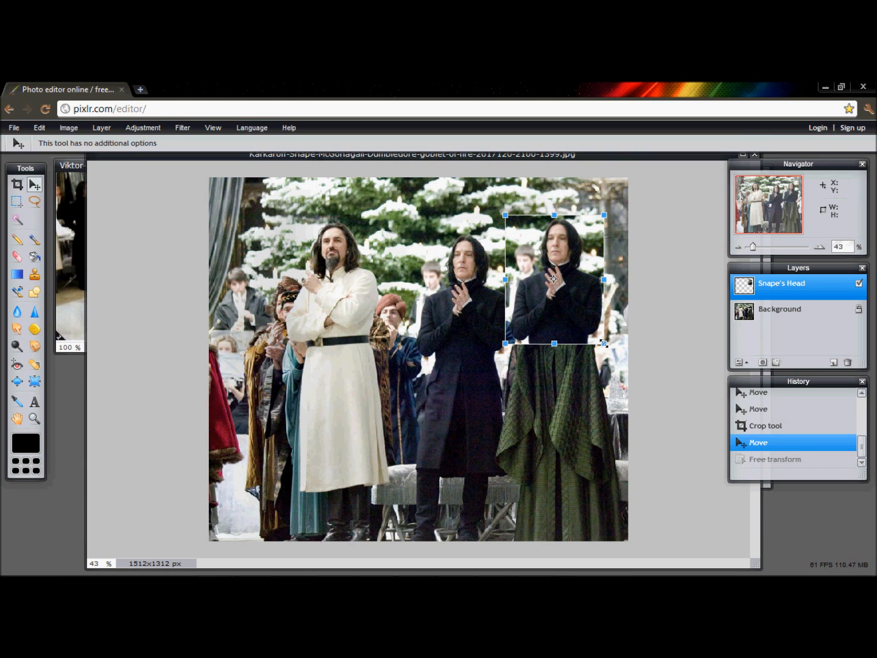
Step: Enlarge the Snape's Head layer to roughly twice its size with Free transform and place it over the woman in green
drag(603, 344, 577, 333)
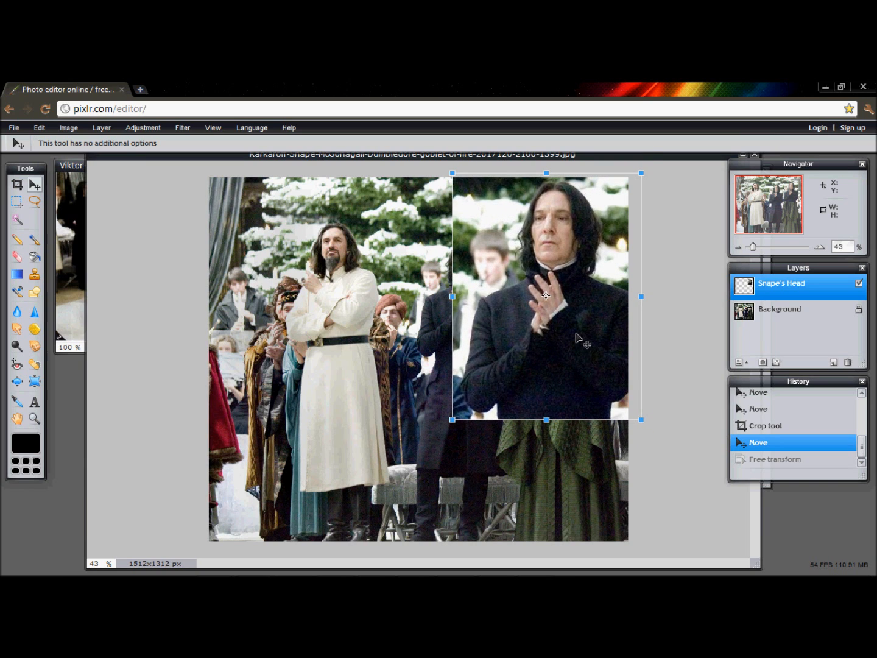
drag(644, 420, 651, 429)
drag(605, 354, 592, 371)
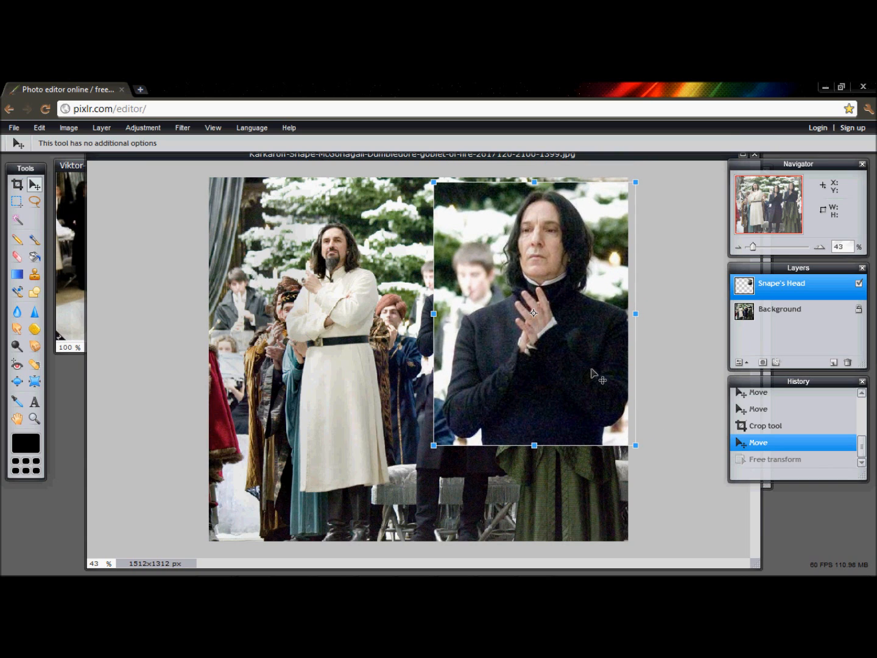
key(Return)
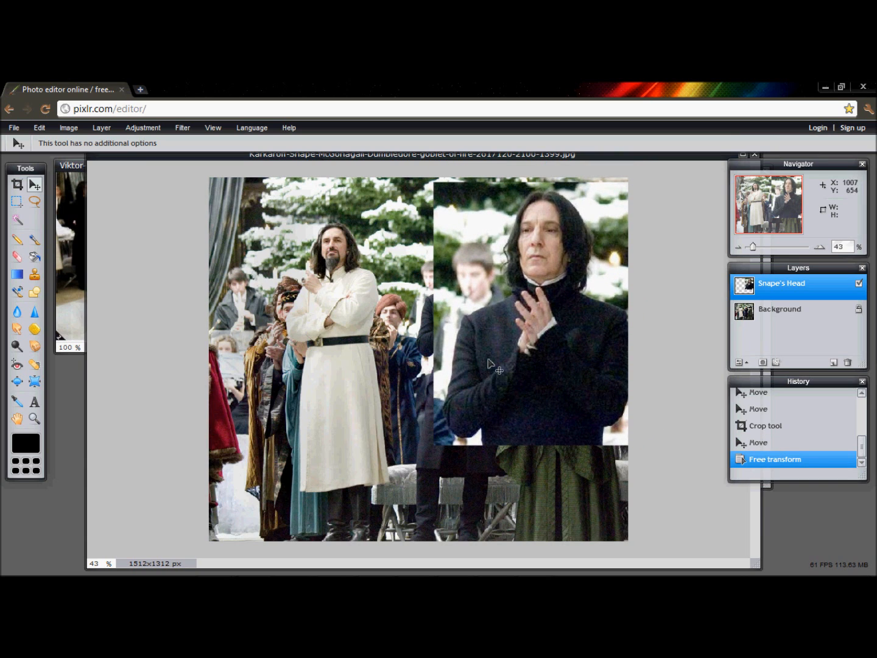
Step: Set up the Eraser with the soft 200 brush enlarged to a diameter of 280
click(17, 256)
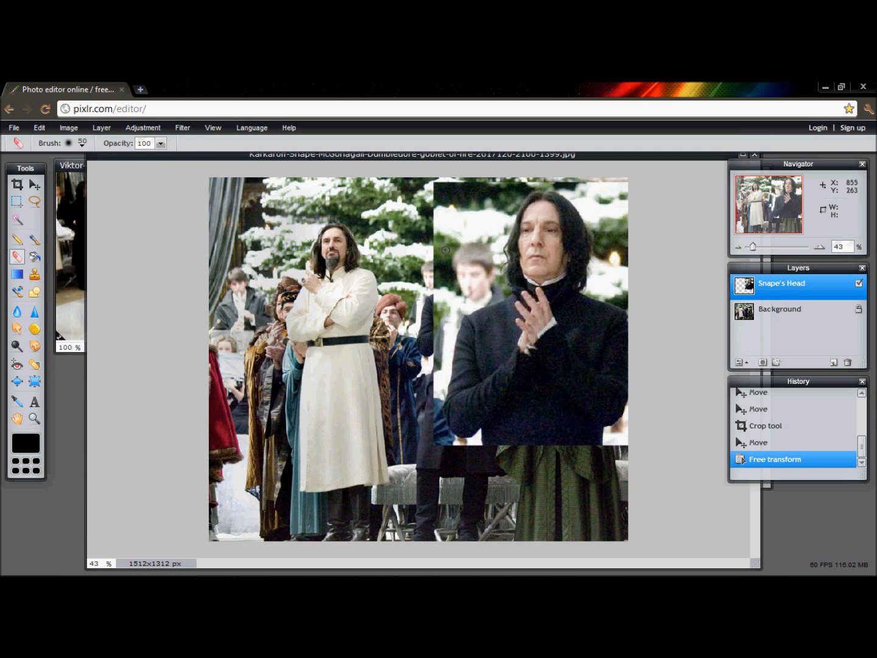
click(82, 146)
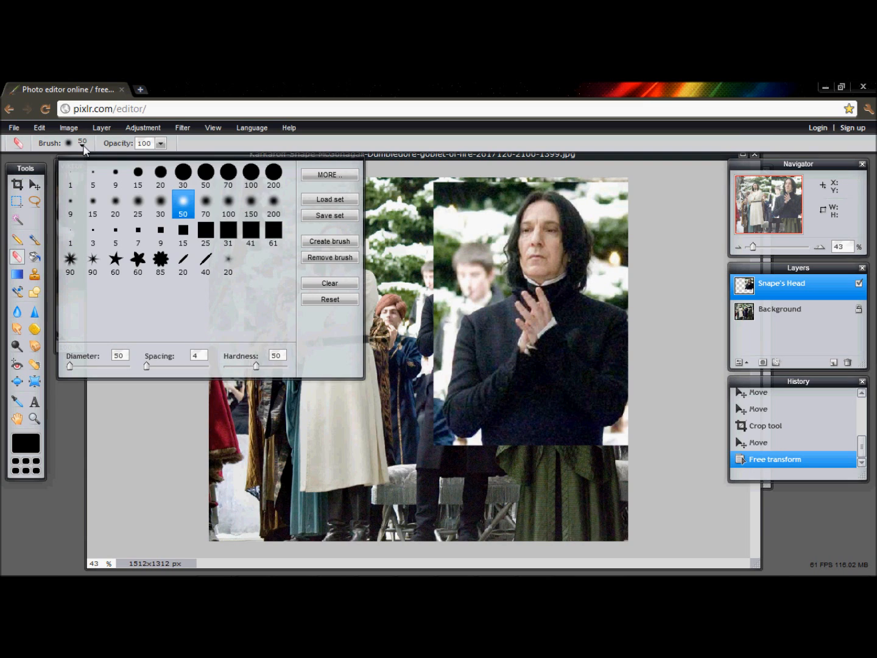
click(273, 206)
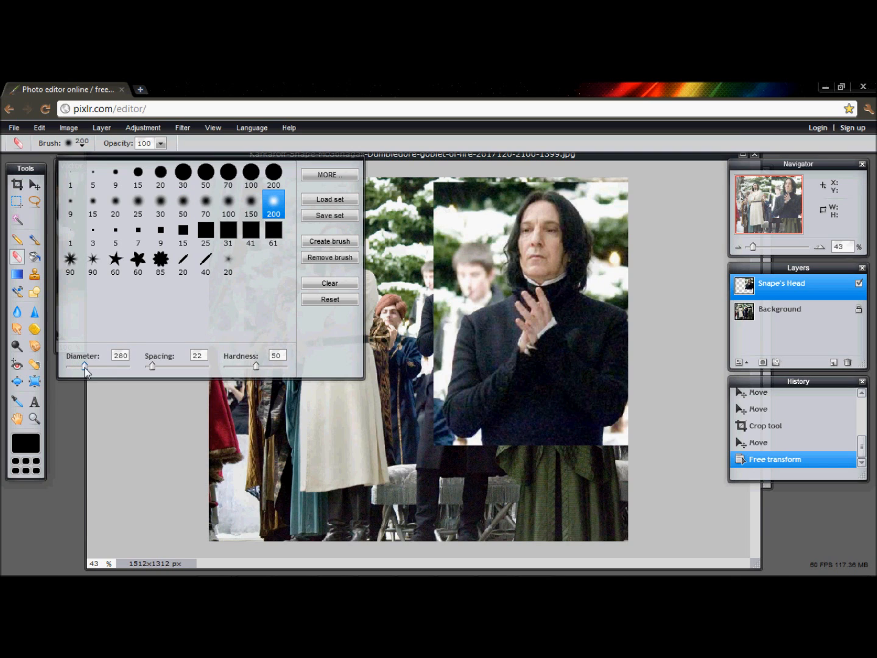
drag(85, 369, 85, 369)
click(403, 159)
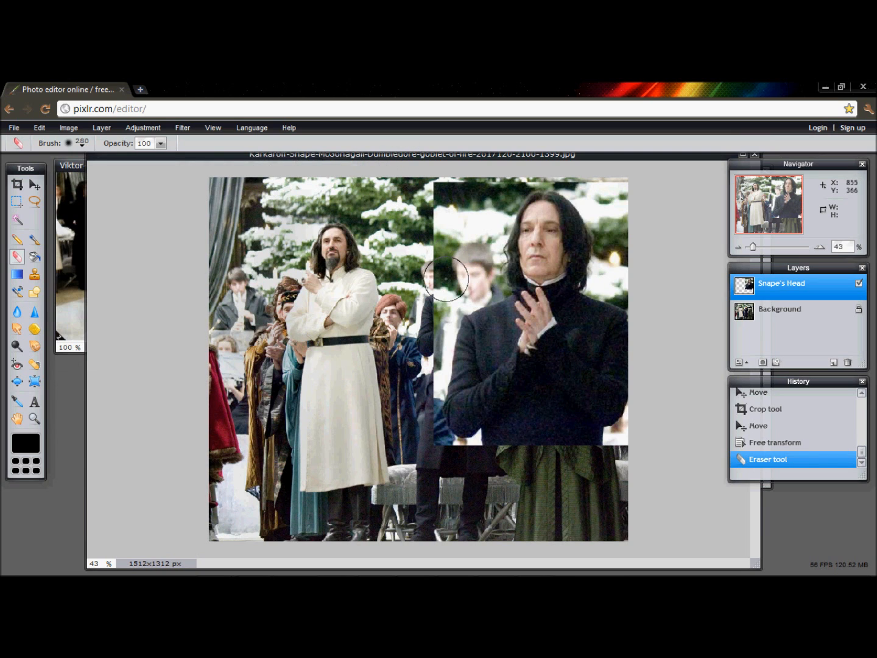
click(444, 192)
mouse_move(443, 192)
mouse_down()
mouse_move(483, 192)
mouse_move(450, 198)
mouse_move(426, 198)
mouse_up()
key(ctrl+z)
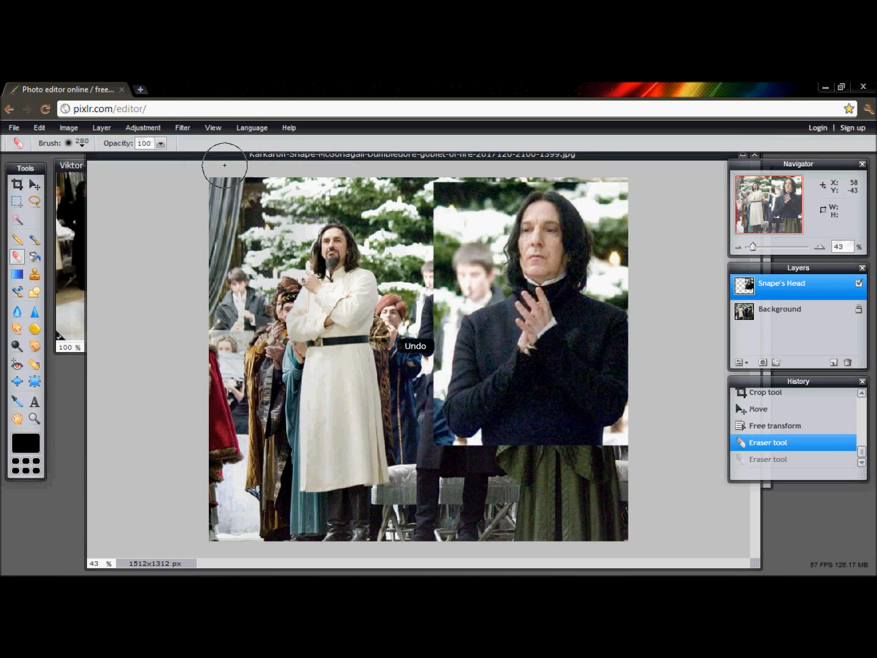
Step: Set the Eraser opacity to 48 and fade the Snape's Head layer's background and edges around the enlarged figure
click(162, 144)
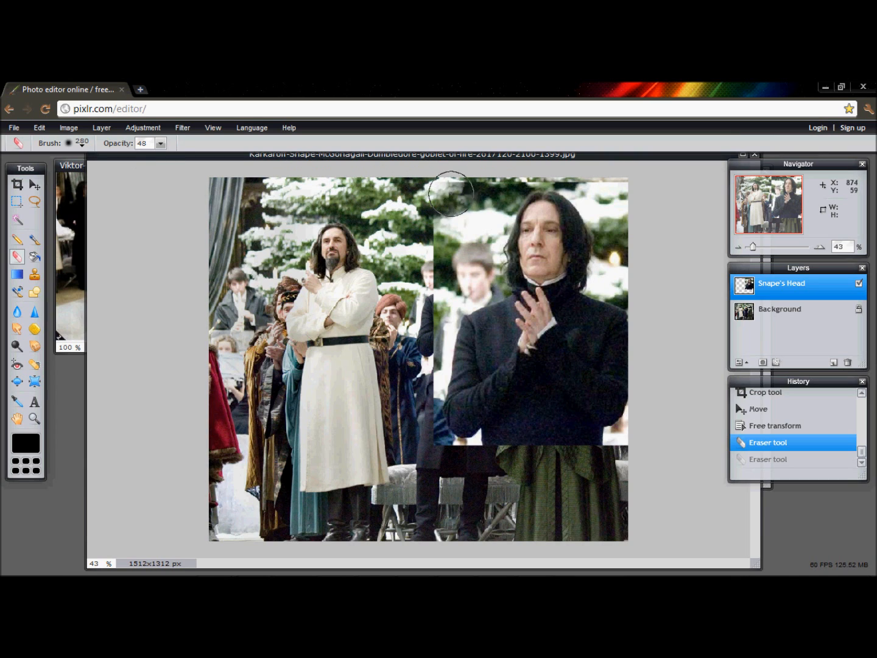
mouse_move(441, 228)
mouse_down()
mouse_move(450, 268)
mouse_move(488, 238)
mouse_move(472, 268)
mouse_move(429, 304)
mouse_move(430, 332)
mouse_move(441, 327)
mouse_move(436, 382)
mouse_move(454, 425)
mouse_move(456, 414)
mouse_move(482, 438)
mouse_move(563, 420)
mouse_move(603, 430)
mouse_move(642, 403)
mouse_move(596, 425)
mouse_move(551, 413)
mouse_move(562, 405)
mouse_up()
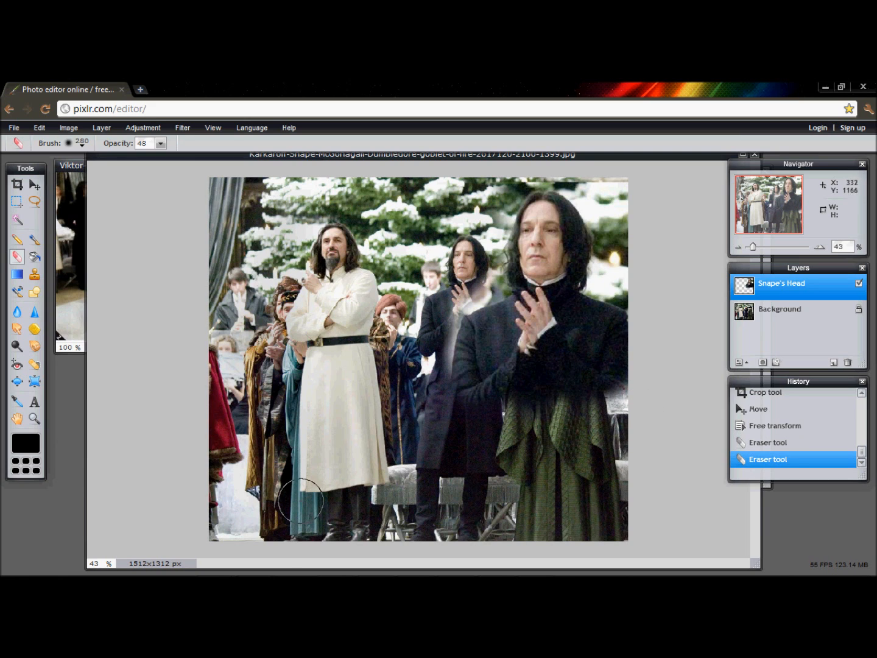
click(523, 174)
click(578, 173)
click(618, 171)
click(566, 170)
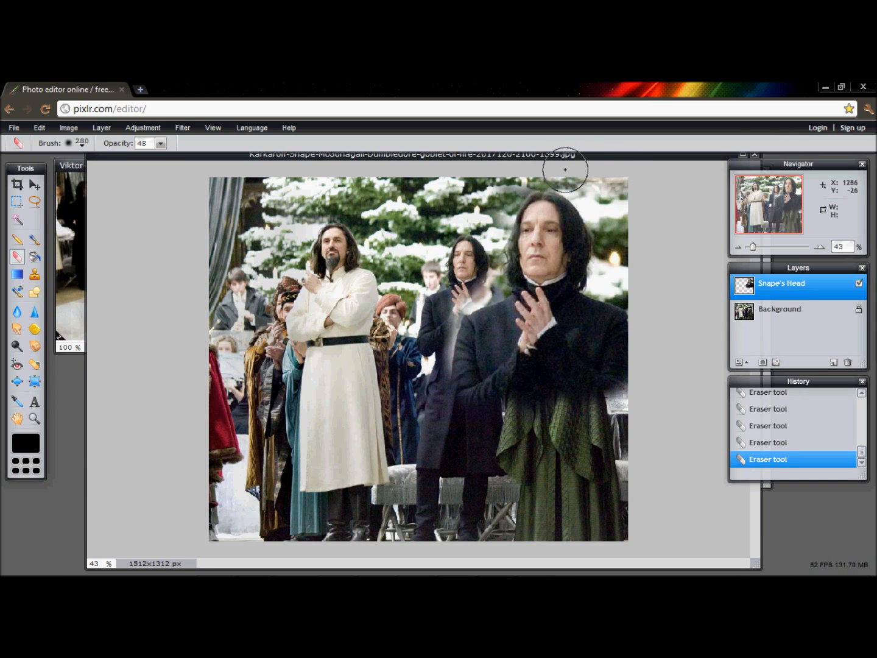
Step: Switch to the Wattpad page in the other Chrome window and send the chat reply "yes it was"
mouse_move(213, 564)
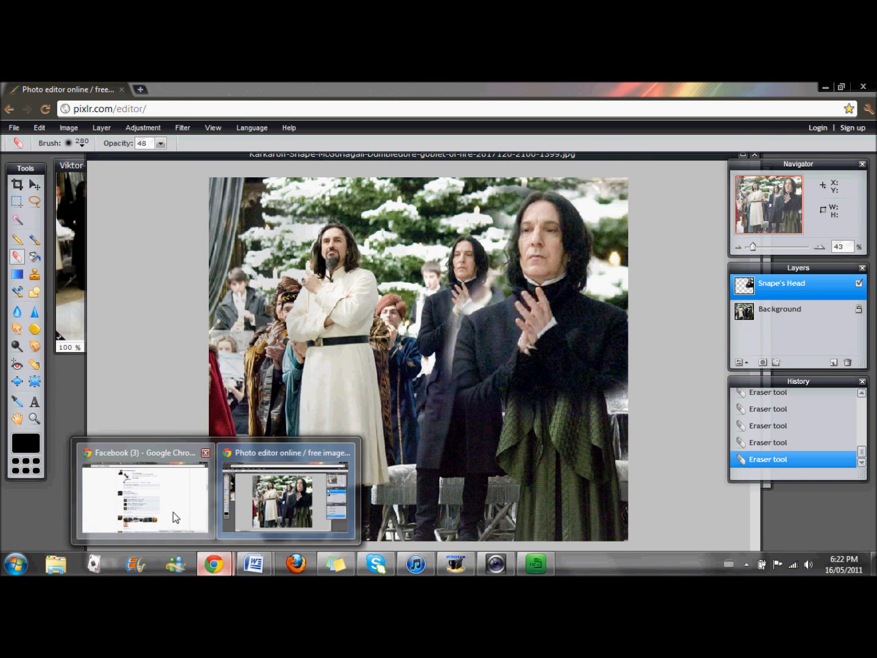
click(173, 512)
scroll(363, 418, up, 3)
click(189, 90)
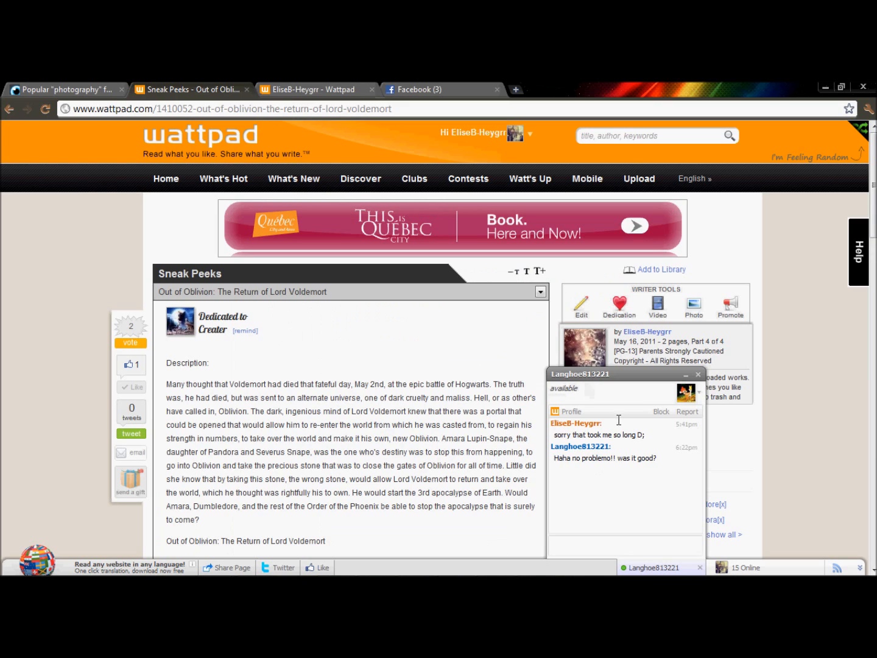
click(593, 545)
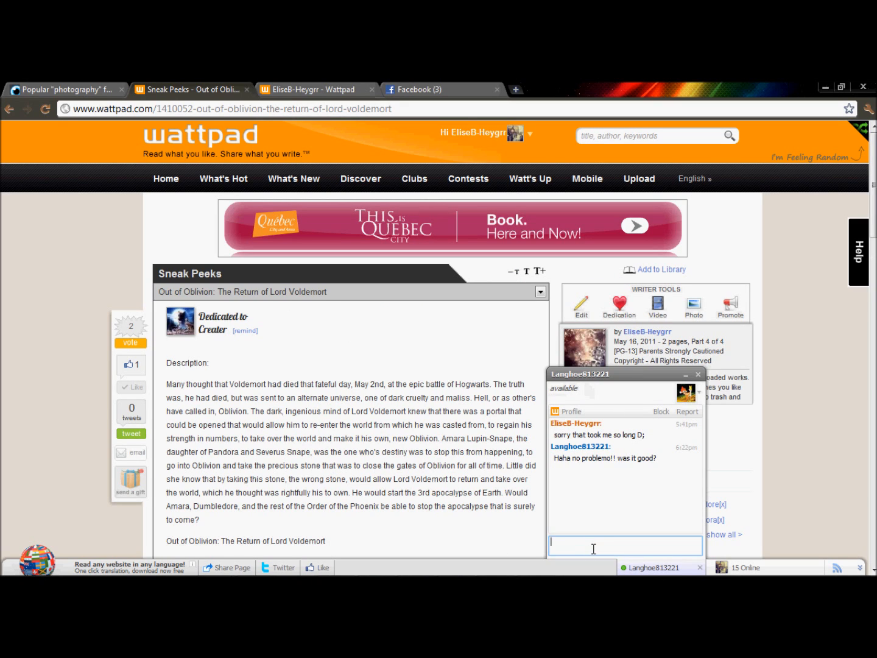
text(yes it was)
key(Return)
Step: Return to Pixlr Editor and erase more of the Snape's Head layer's background near its upper-right edge
mouse_move(354, 571)
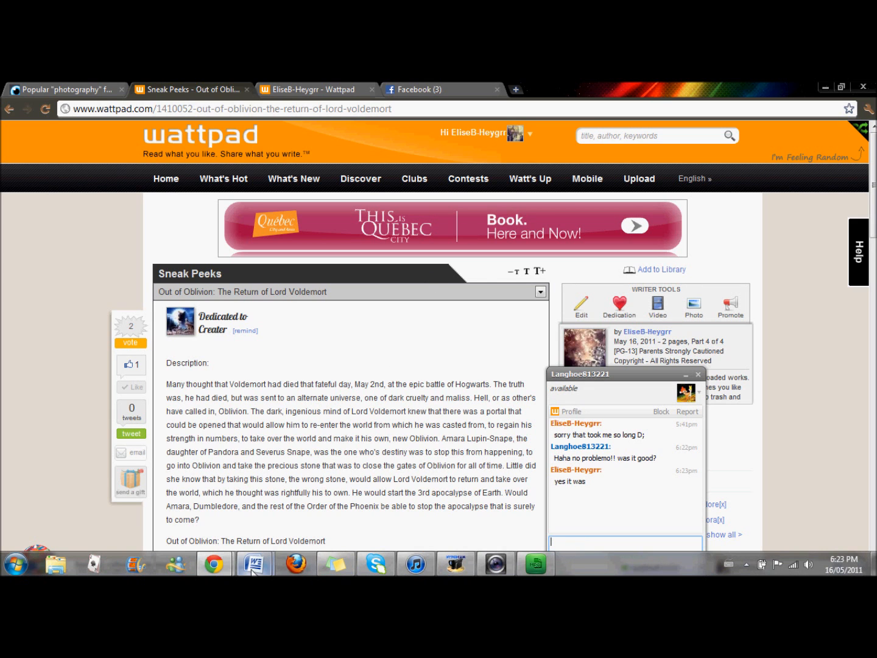
mouse_move(213, 564)
click(293, 487)
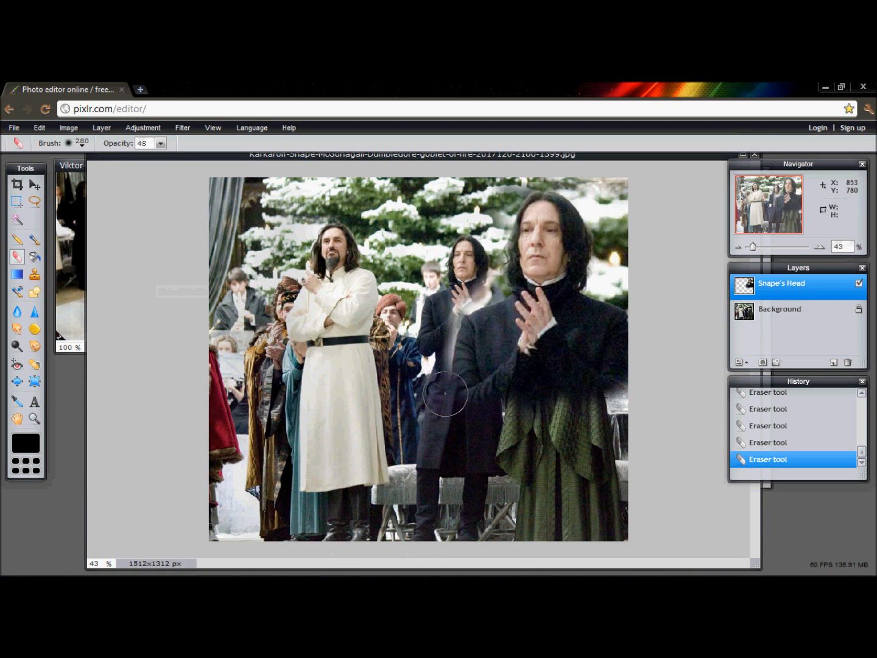
click(605, 186)
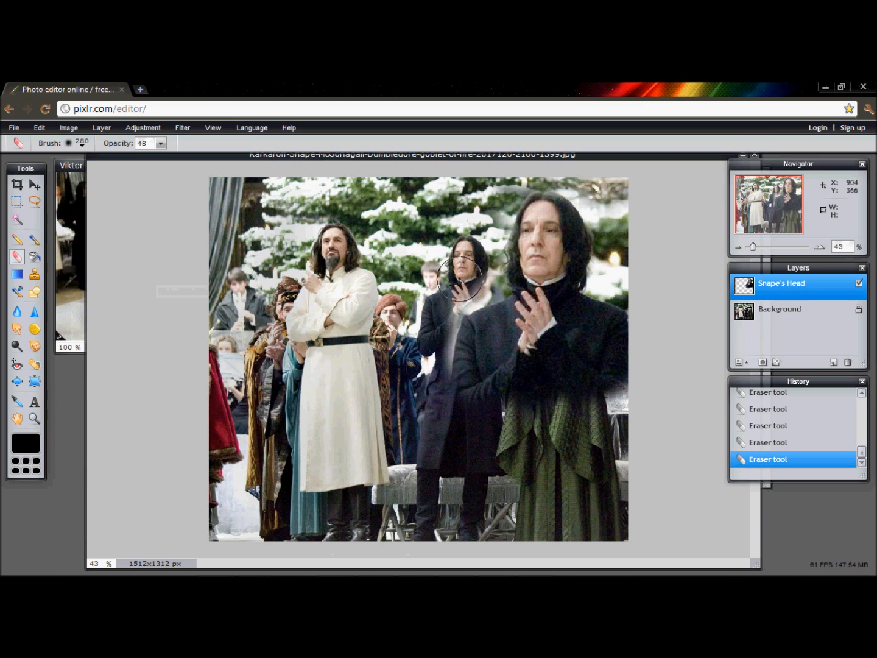
Step: Fade the Snape's Head layer's overlap with the smaller black-coated figure's arm and coat, and soften its lower-right edge
mouse_move(465, 285)
mouse_down()
mouse_move(427, 328)
mouse_move(428, 336)
mouse_move(447, 315)
mouse_move(449, 352)
mouse_move(445, 309)
mouse_move(458, 387)
mouse_up()
key(ctrl+z)
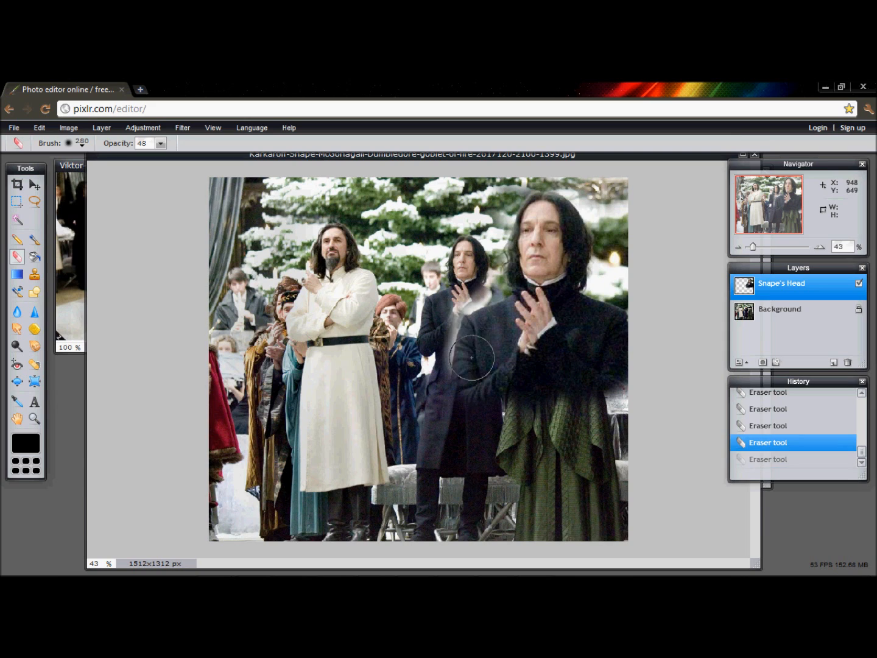
click(442, 322)
mouse_move(442, 323)
mouse_down()
mouse_move(448, 370)
mouse_move(468, 388)
mouse_up()
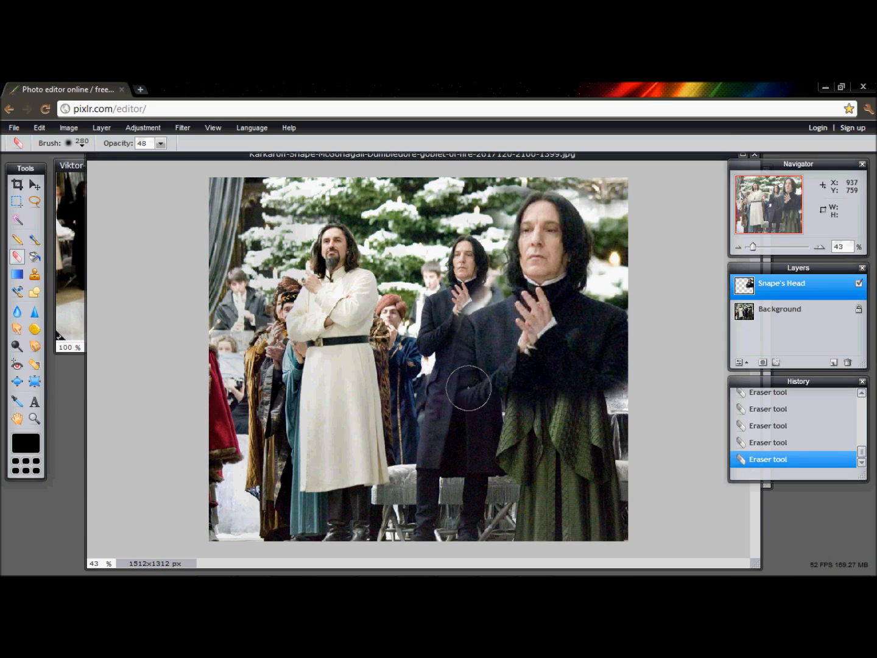
click(634, 371)
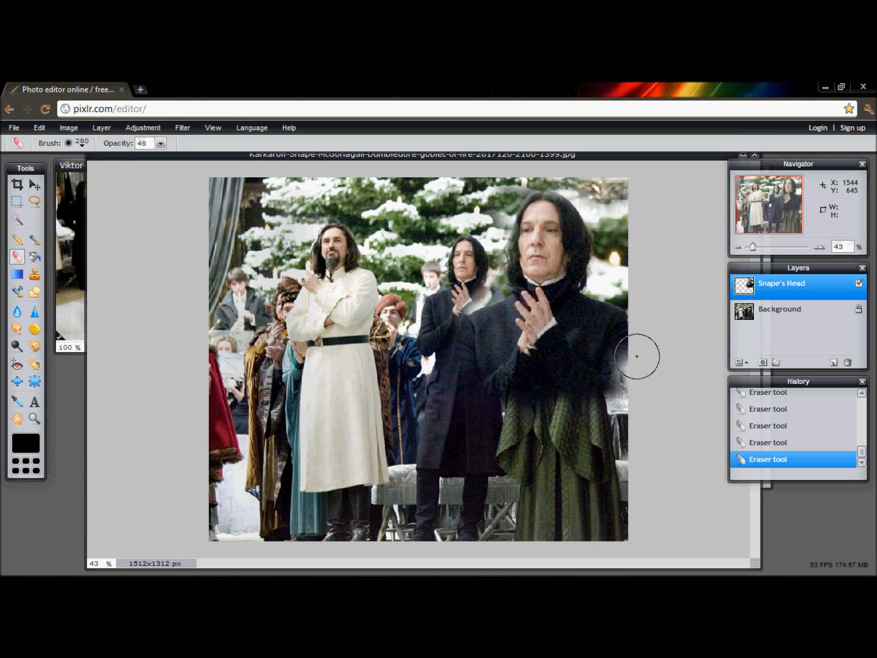
key(ctrl+z)
click(629, 403)
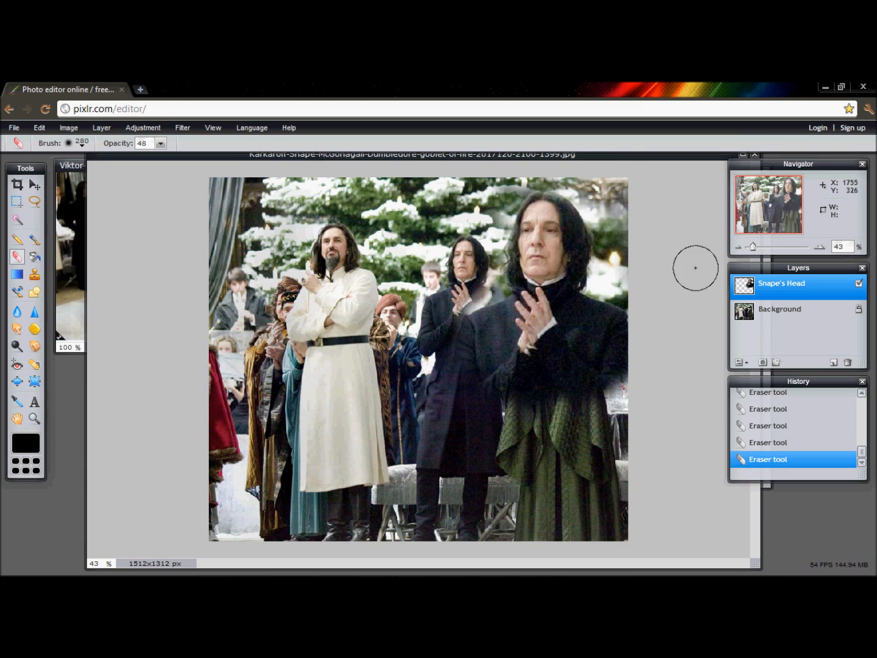
Step: Adjust the Background layer with Brightness & Contrast, setting brightness to -20 and contrast to 45
click(774, 322)
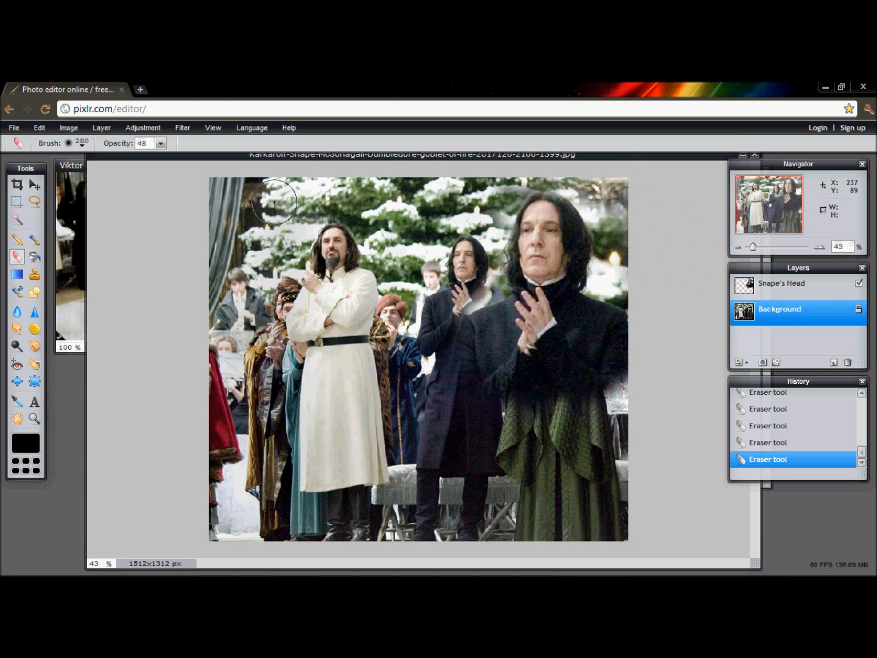
click(131, 128)
click(139, 144)
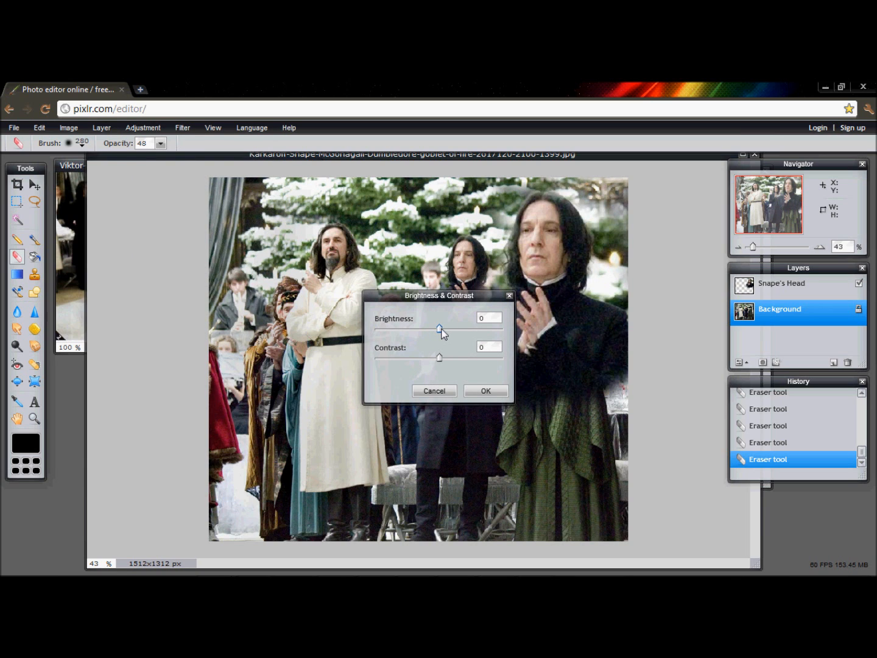
mouse_move(438, 327)
mouse_down()
mouse_move(430, 329)
mouse_move(446, 358)
mouse_move(469, 359)
mouse_move(429, 332)
mouse_up()
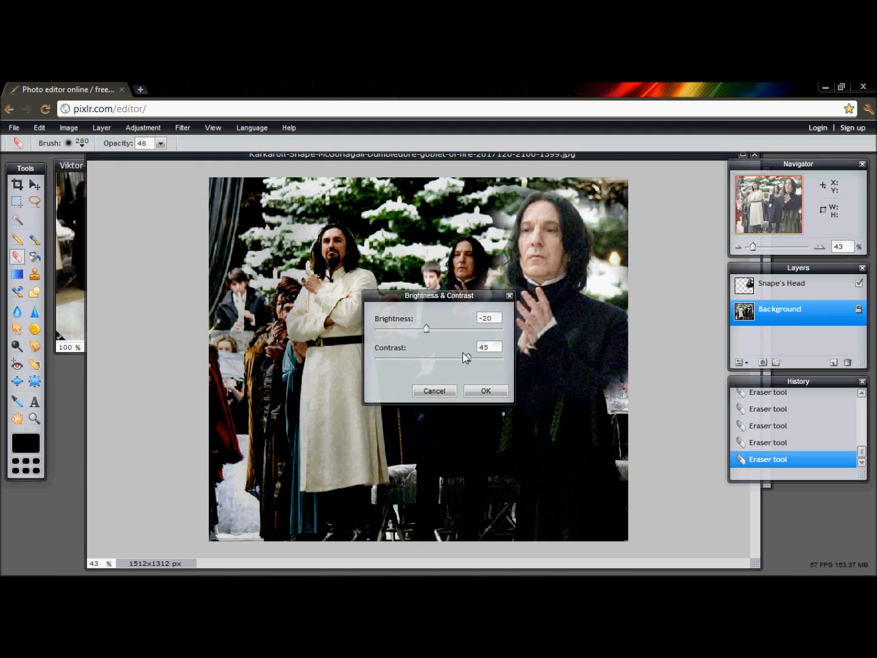
click(485, 393)
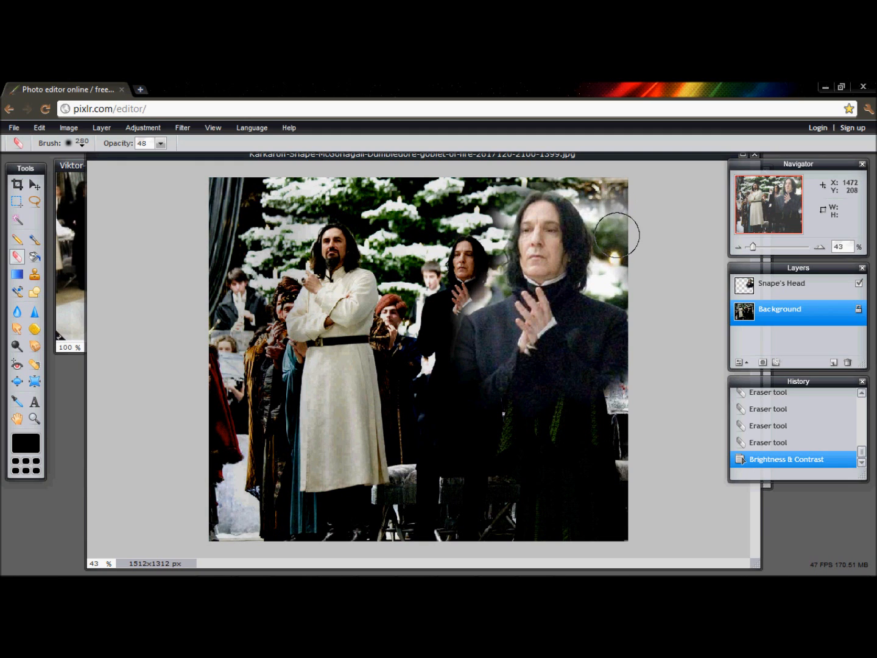
drag(617, 266, 619, 268)
key(ctrl+z)
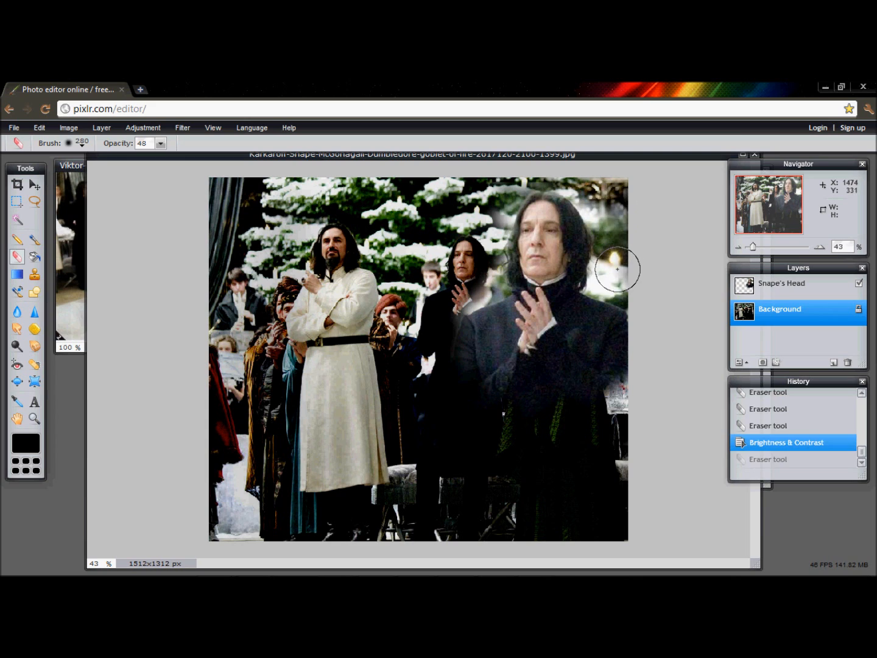
Step: Select the Snape's Head layer and shift it slightly up and to the right
click(754, 279)
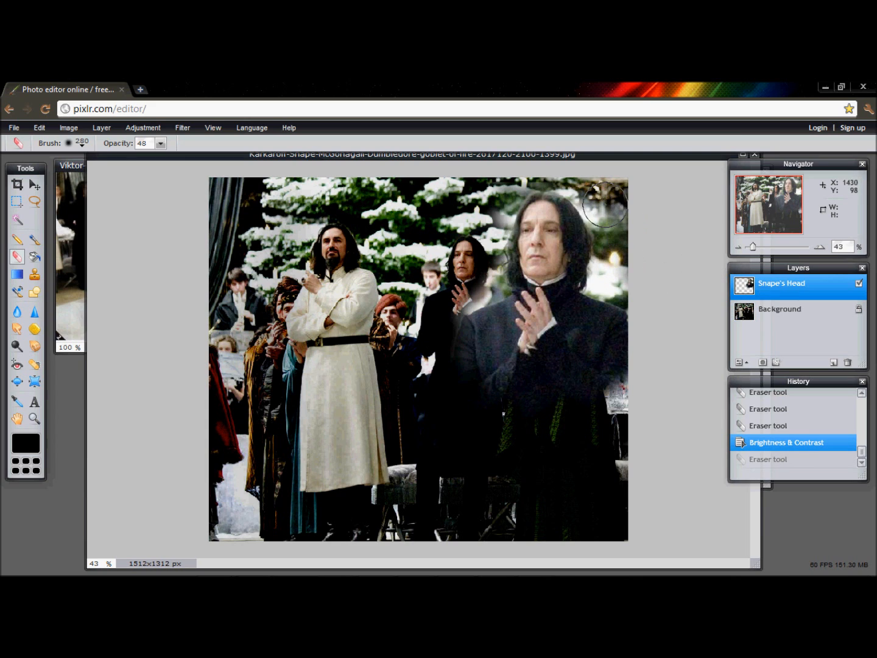
mouse_move(606, 205)
mouse_down()
mouse_move(616, 221)
mouse_move(619, 277)
mouse_up()
key(ctrl+z)
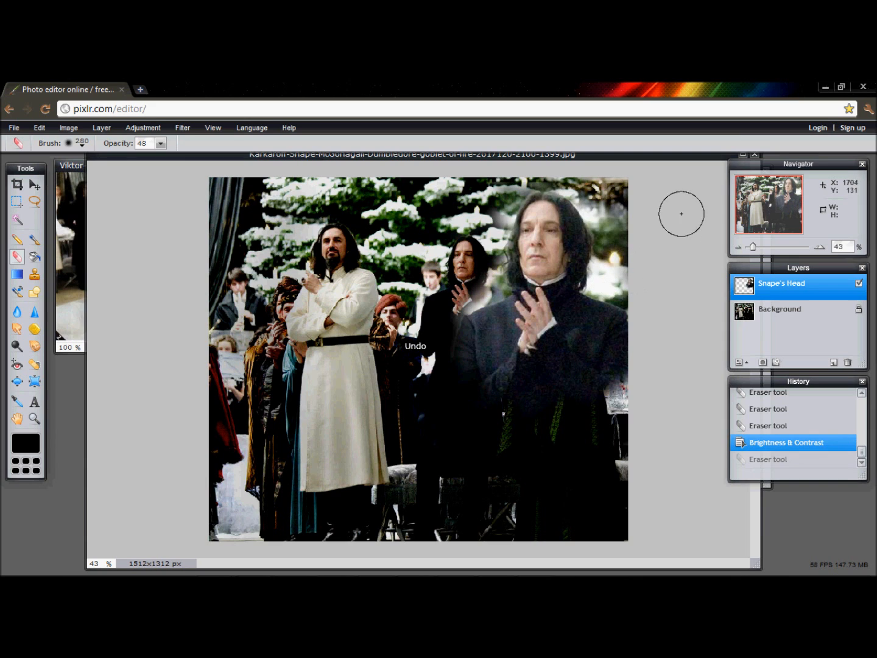
click(35, 189)
mouse_move(512, 273)
mouse_down()
mouse_move(518, 279)
mouse_move(521, 269)
mouse_move(514, 276)
mouse_up()
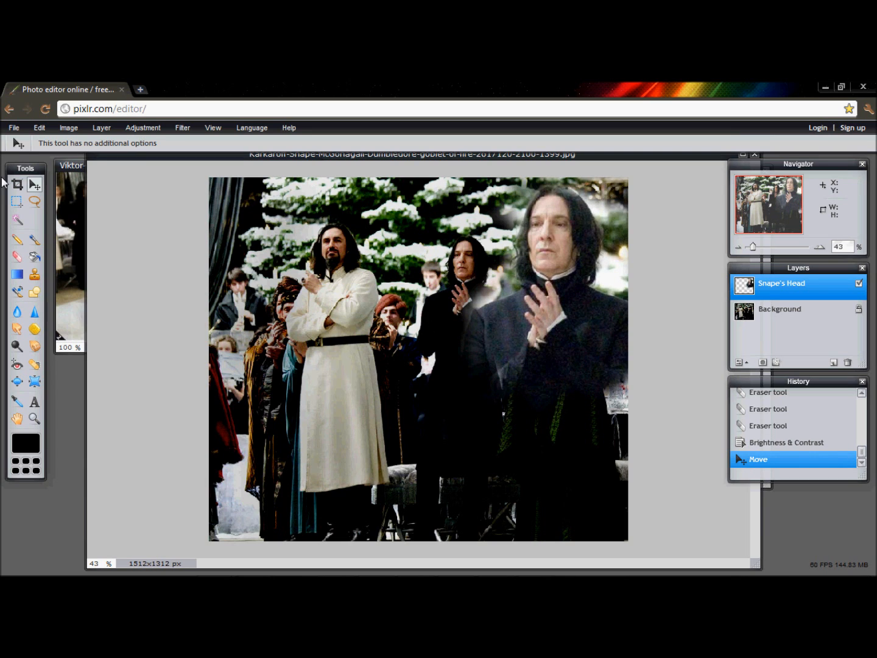
Step: Erase the lower edge of the Snape's Head layer so the figure's coat blends into the dark background
click(17, 256)
mouse_move(545, 408)
mouse_down()
mouse_move(531, 401)
mouse_move(538, 389)
mouse_move(511, 394)
mouse_move(488, 384)
mouse_up()
drag(595, 392, 620, 390)
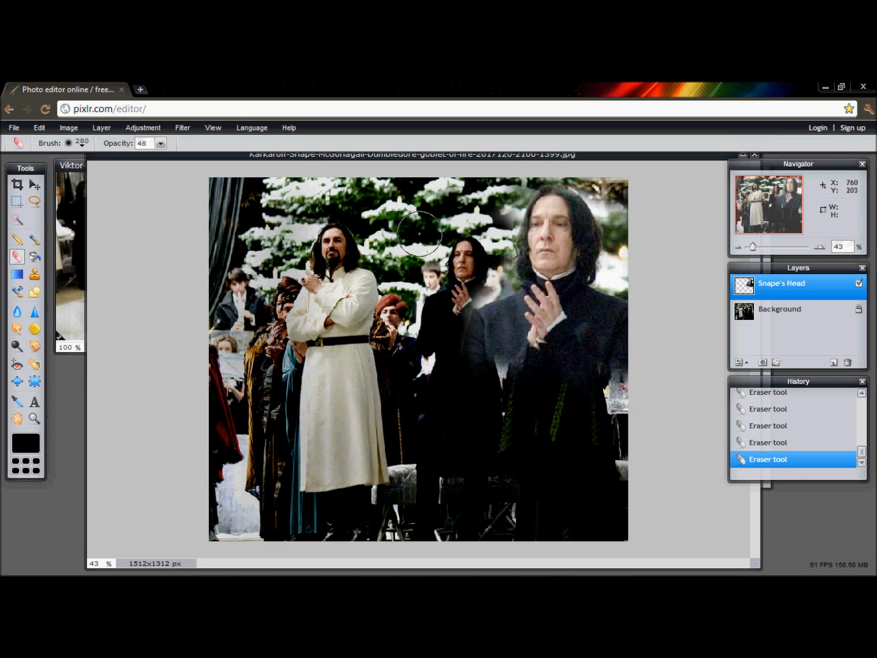
Step: Copy the dancing couple image into the group photo as a new layer and place it over the white-robed man
click(35, 186)
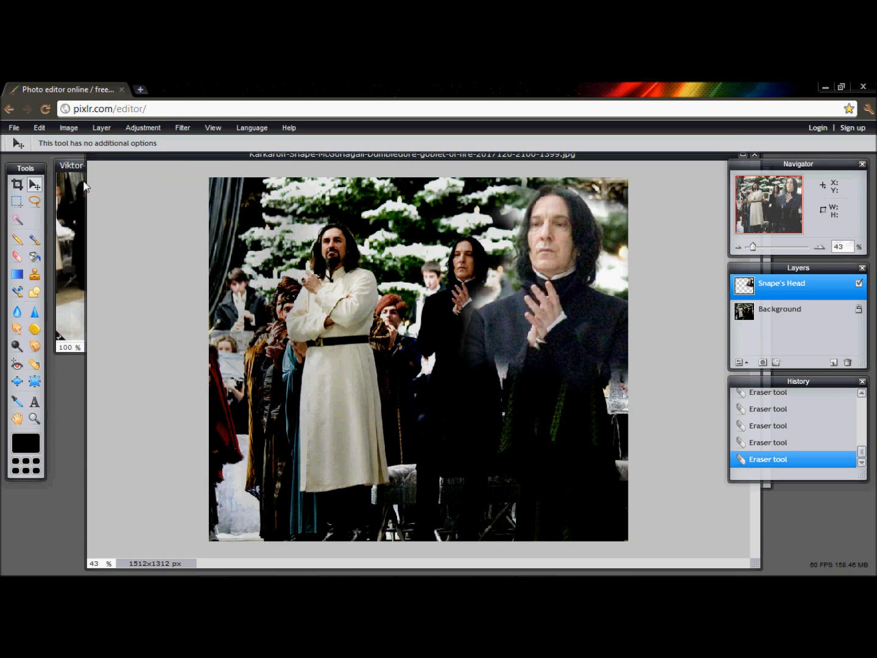
click(68, 172)
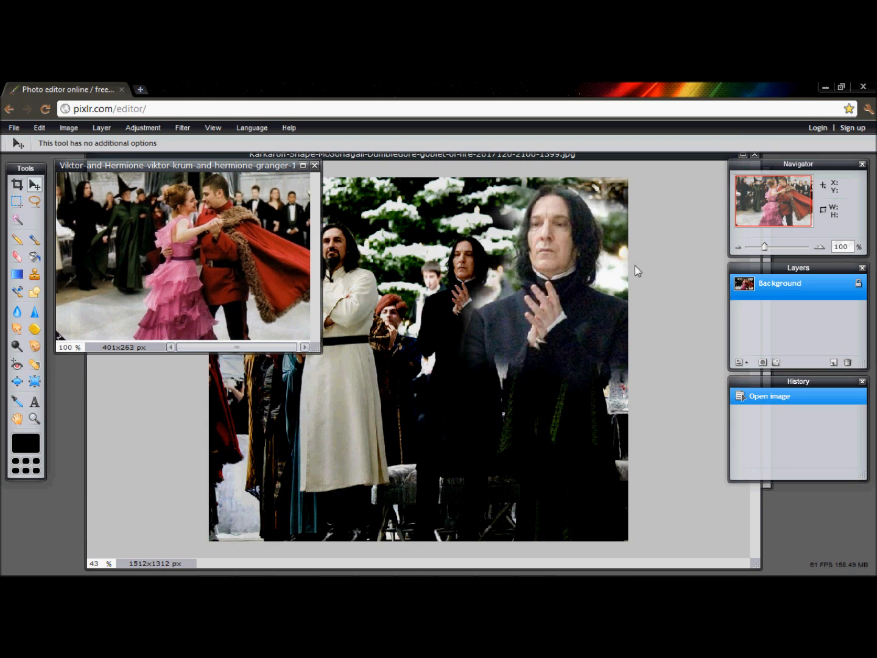
drag(764, 296, 371, 433)
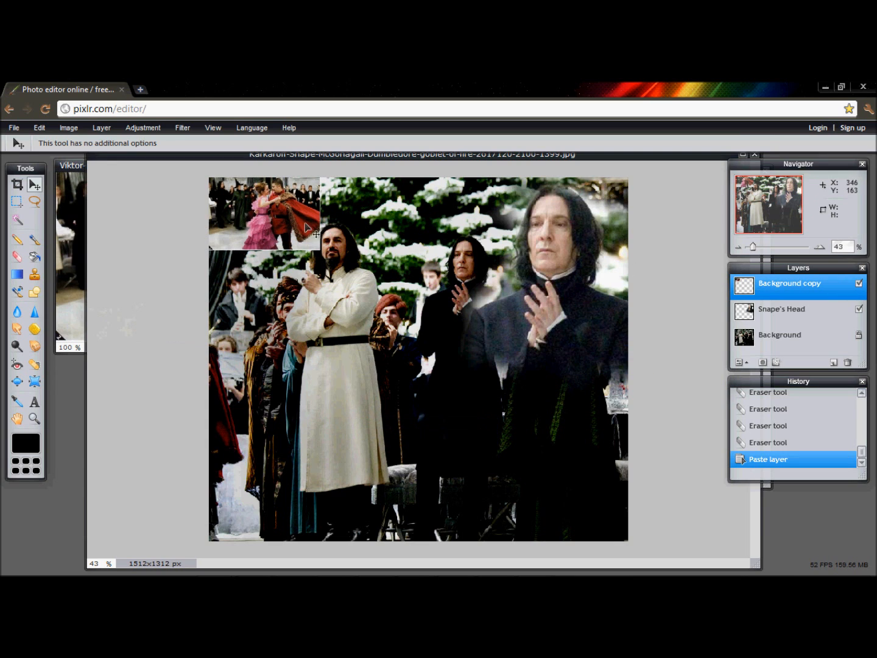
drag(250, 210, 291, 334)
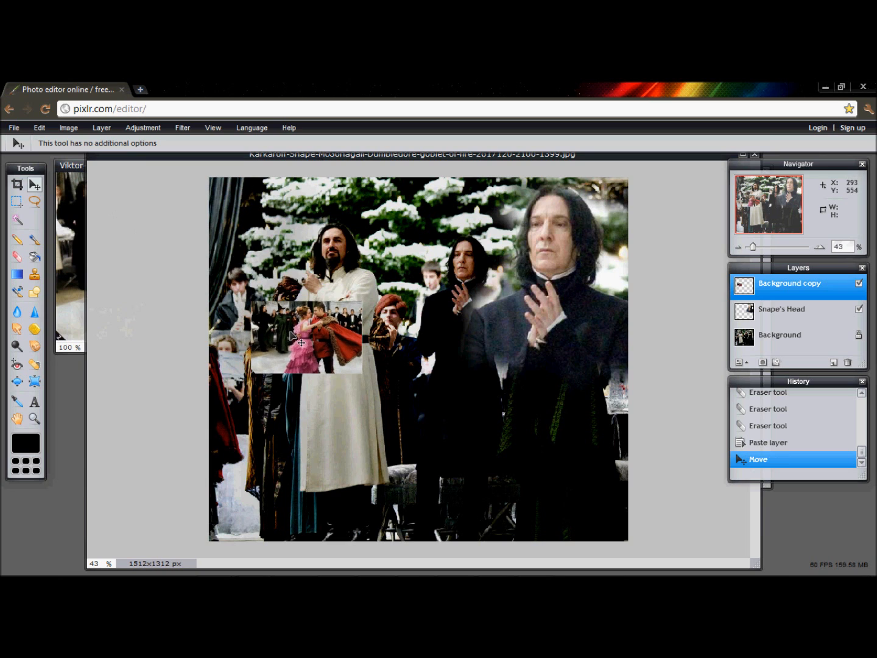
Step: Enlarge the dancing couple layer with Free transform to span most of the picture's width and position it in the lower-left area
key(ctrl+t)
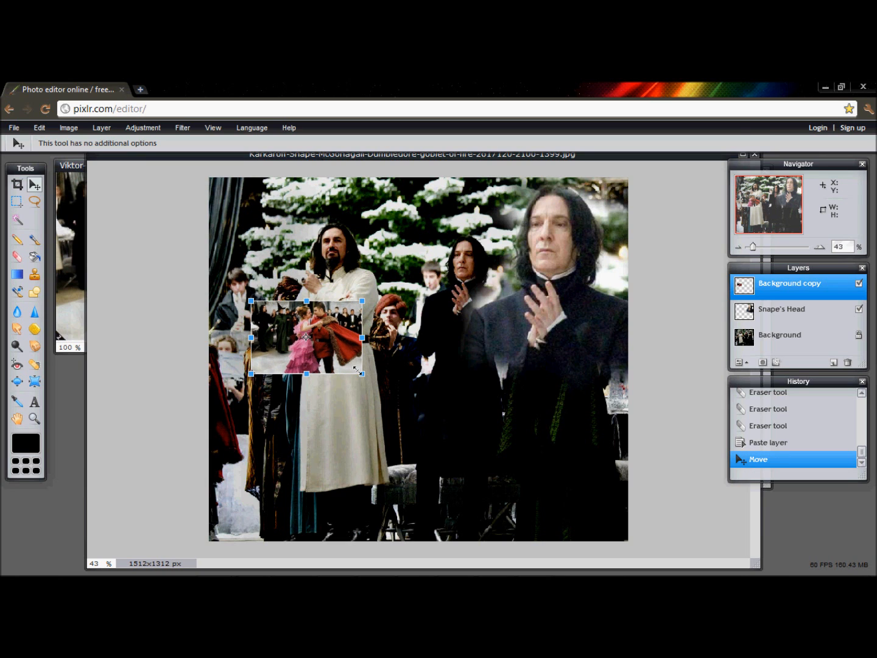
drag(362, 373, 509, 470)
drag(436, 403, 438, 480)
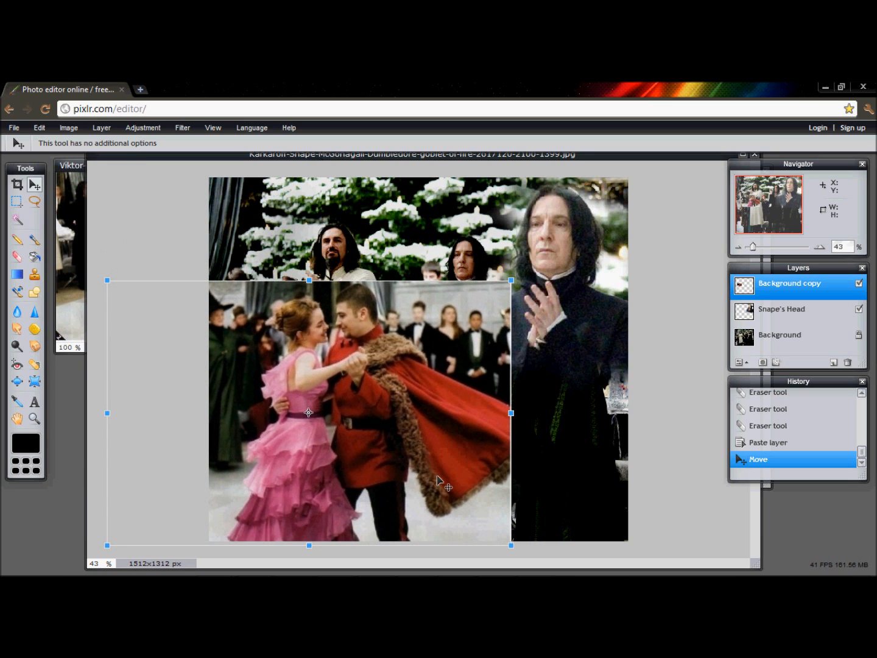
drag(472, 418, 481, 420)
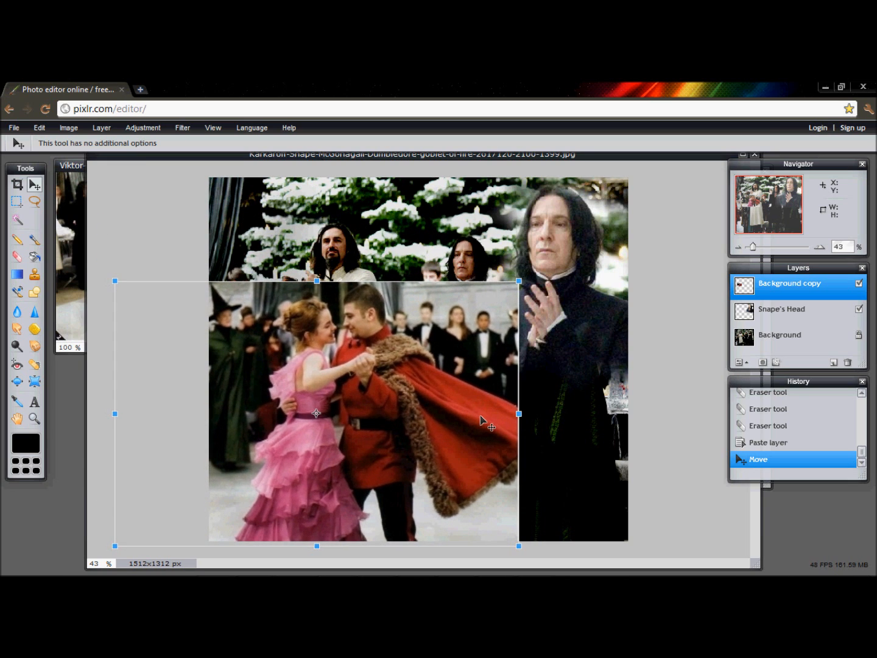
drag(518, 282, 522, 278)
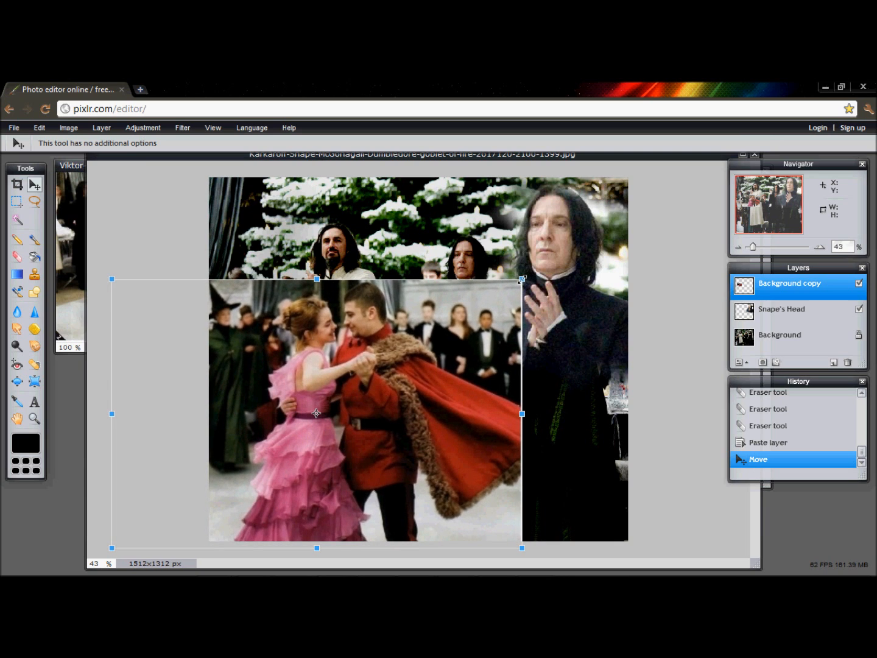
drag(464, 359, 465, 358)
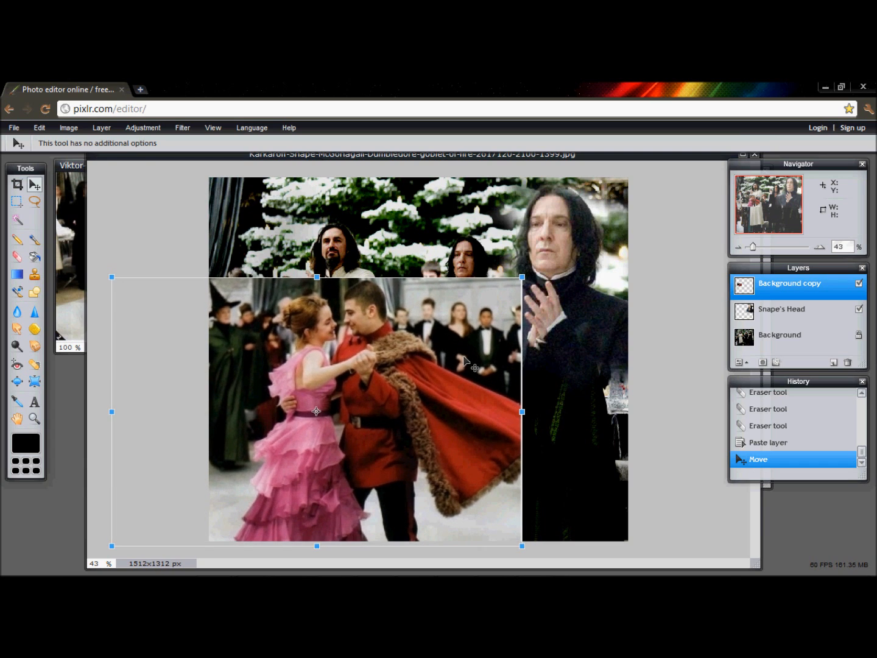
drag(463, 357, 449, 361)
key(Return)
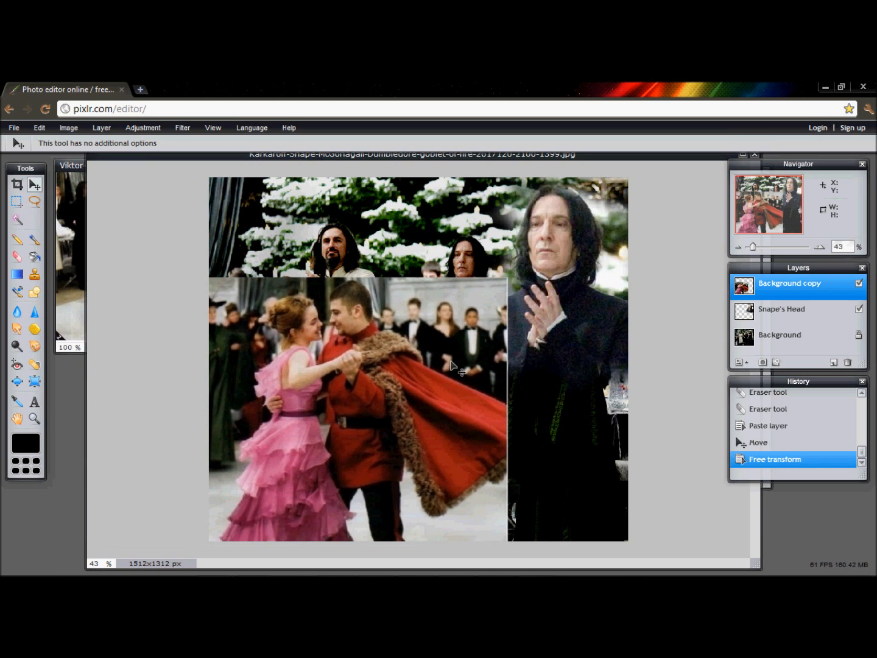
Step: Erase the dancing couple layer's ballroom background and hard edges around the pair with the 280 eraser brush
click(14, 259)
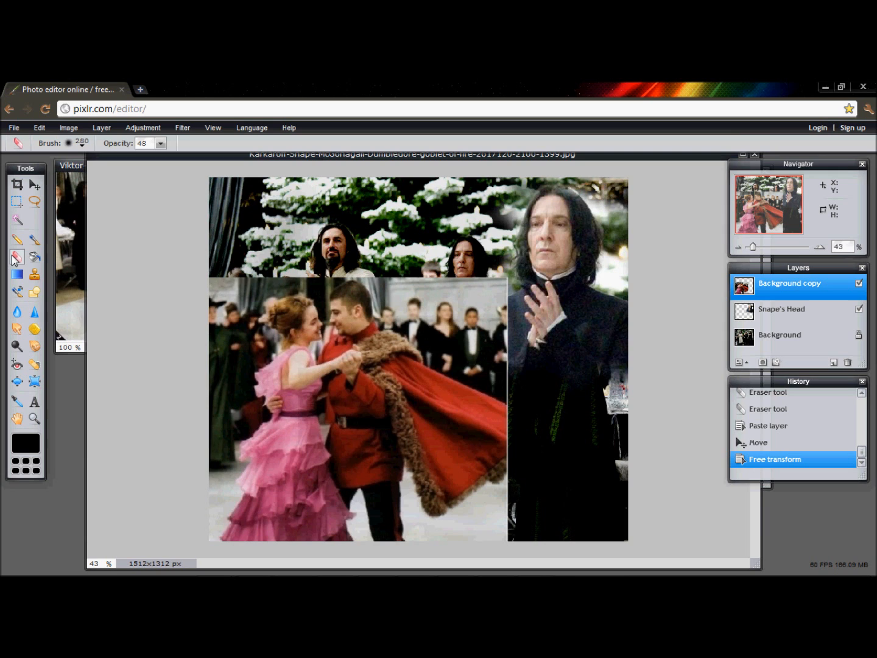
click(69, 144)
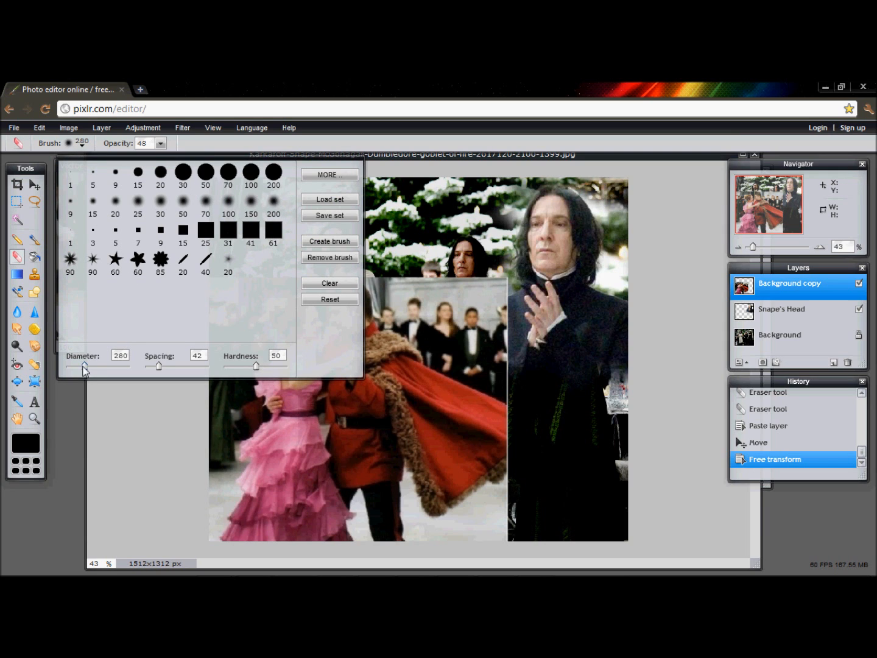
mouse_move(476, 297)
mouse_down()
mouse_move(496, 305)
mouse_move(468, 261)
mouse_move(433, 265)
mouse_move(426, 289)
mouse_move(406, 283)
mouse_move(382, 257)
mouse_move(484, 325)
mouse_move(528, 319)
mouse_move(505, 310)
mouse_move(519, 367)
mouse_move(458, 323)
mouse_move(402, 305)
mouse_move(412, 326)
mouse_move(451, 344)
mouse_move(445, 354)
mouse_move(513, 386)
mouse_move(527, 407)
mouse_move(519, 423)
mouse_move(523, 487)
mouse_move(513, 510)
mouse_move(480, 522)
mouse_move(494, 514)
mouse_move(494, 501)
mouse_move(464, 522)
mouse_move(444, 519)
mouse_move(505, 539)
mouse_move(494, 494)
mouse_move(506, 500)
mouse_move(524, 479)
mouse_move(525, 451)
mouse_up()
mouse_move(242, 307)
mouse_down()
mouse_move(235, 281)
mouse_move(223, 302)
mouse_move(256, 276)
mouse_move(209, 292)
mouse_move(208, 318)
mouse_move(228, 339)
mouse_move(207, 380)
mouse_move(198, 471)
mouse_move(207, 477)
mouse_move(202, 463)
mouse_move(217, 403)
mouse_move(187, 458)
mouse_move(200, 527)
mouse_move(210, 524)
mouse_move(206, 504)
mouse_move(218, 492)
mouse_move(209, 484)
mouse_move(228, 441)
mouse_move(223, 410)
mouse_move(239, 410)
mouse_move(244, 398)
mouse_move(223, 367)
mouse_move(237, 362)
mouse_move(232, 342)
mouse_move(249, 331)
mouse_move(236, 310)
mouse_move(240, 290)
mouse_move(270, 269)
mouse_move(356, 250)
mouse_move(269, 255)
mouse_up()
mouse_move(387, 310)
mouse_down()
mouse_move(447, 310)
mouse_move(393, 266)
mouse_up()
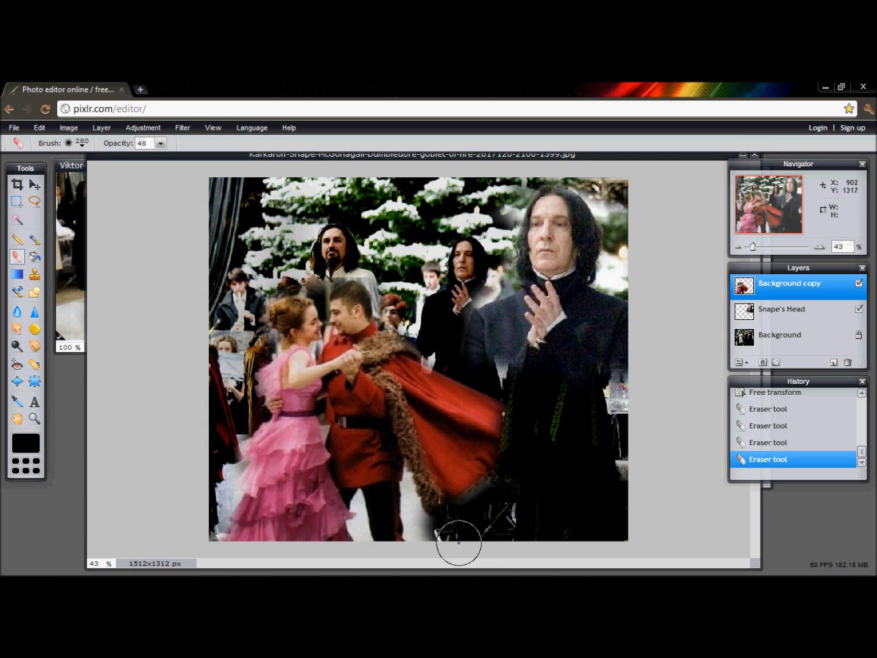
mouse_move(453, 533)
mouse_down()
mouse_move(410, 530)
mouse_move(413, 524)
mouse_move(453, 546)
mouse_move(510, 518)
mouse_up()
key(ctrl+z)
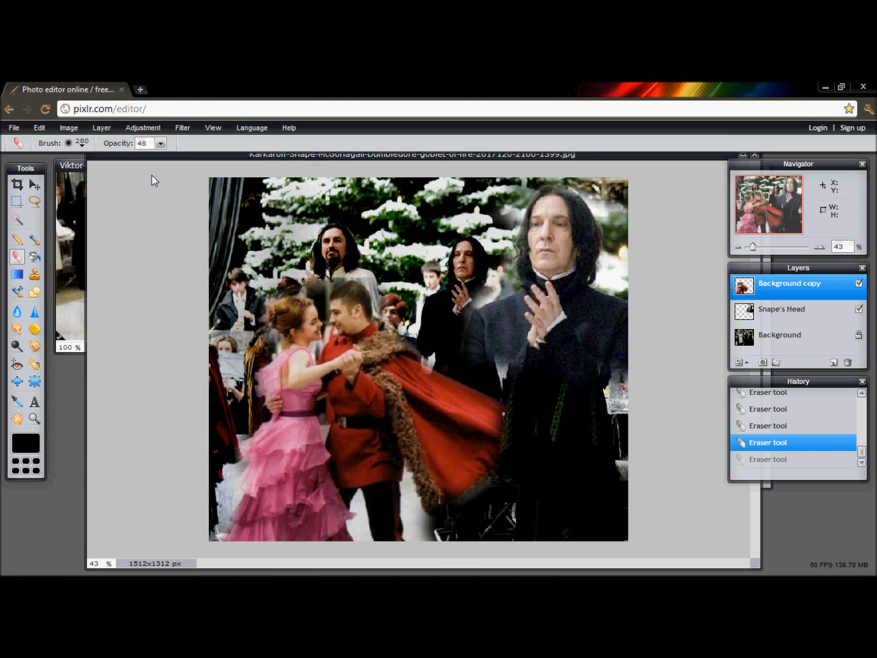
Step: Switch the Eraser to the soft 150 brush and clean up closer around the couple's heads and below the red cape
click(81, 144)
click(250, 207)
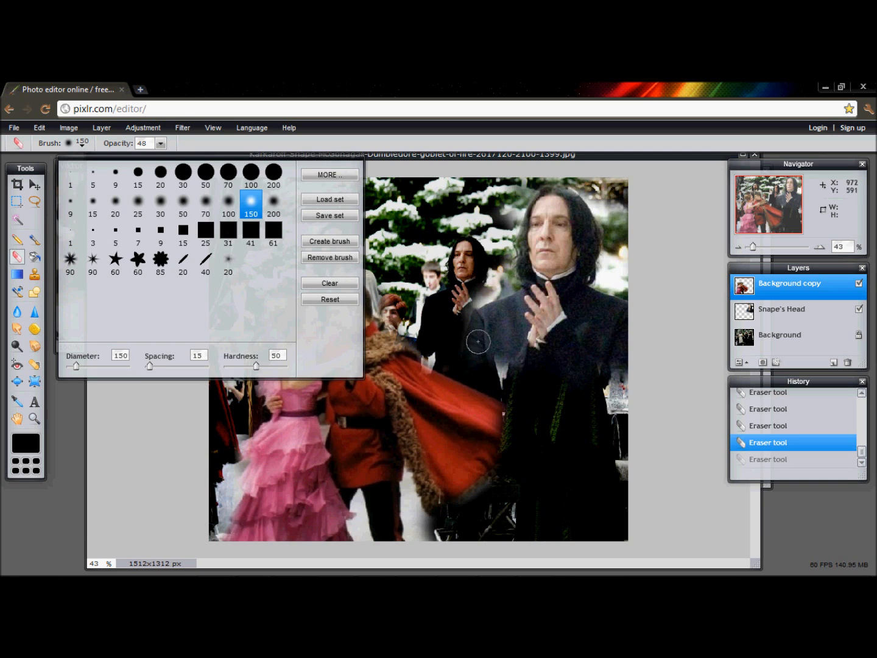
click(491, 370)
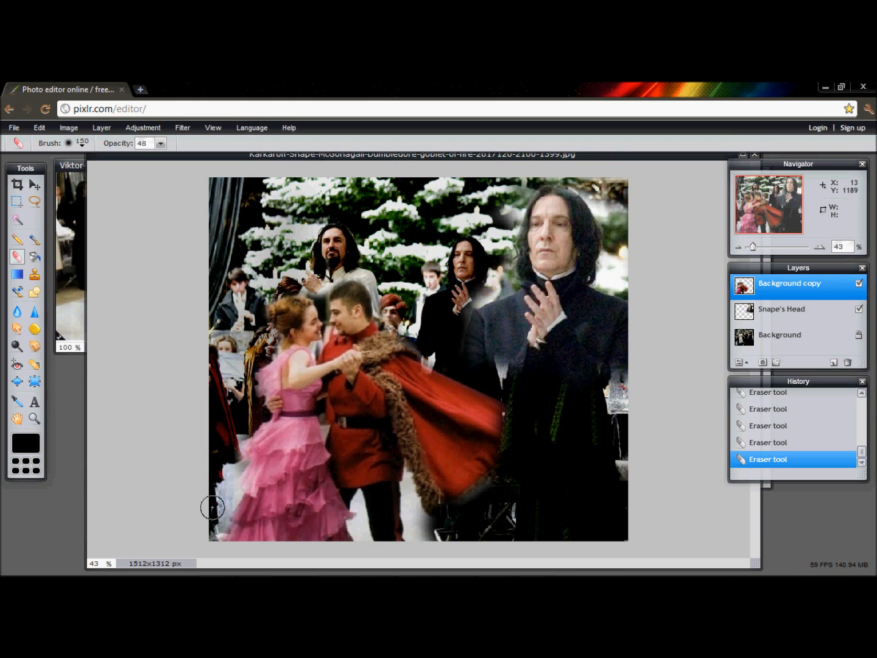
mouse_move(403, 512)
mouse_down()
mouse_move(425, 529)
mouse_move(411, 484)
mouse_up()
key(ctrl+z)
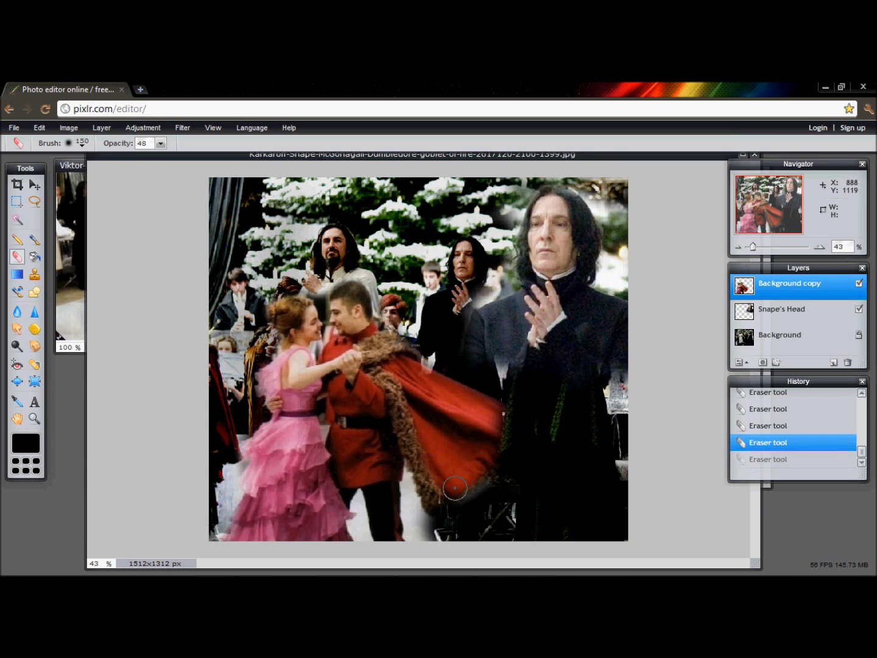
mouse_move(431, 519)
mouse_down()
mouse_move(436, 540)
mouse_move(419, 519)
mouse_move(421, 533)
mouse_move(415, 513)
mouse_move(412, 536)
mouse_move(412, 511)
mouse_up()
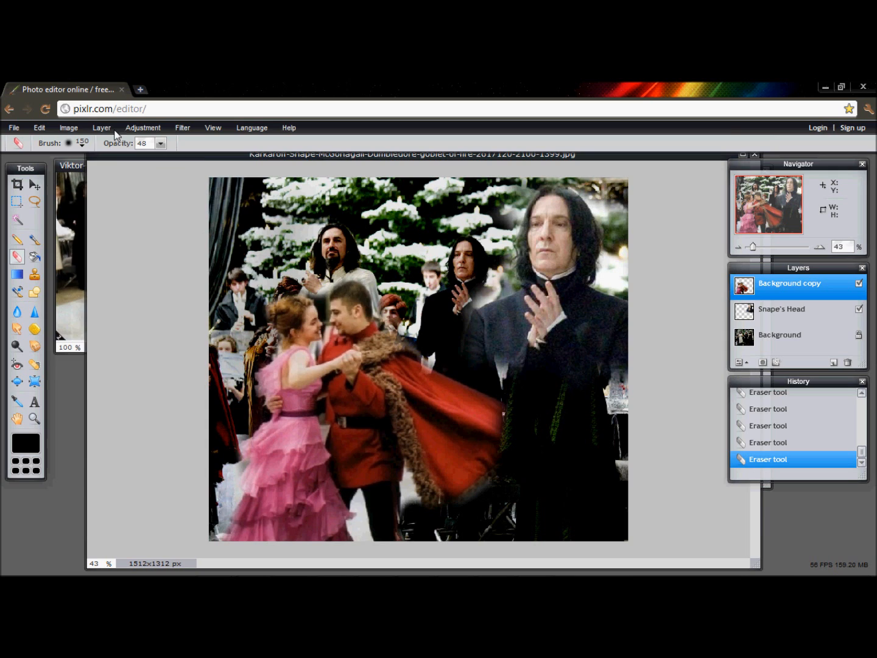
Step: Switch the Eraser to the soft 70 brush and remove the pale floor beneath the cape and around the male dancer's legs
click(83, 143)
click(207, 201)
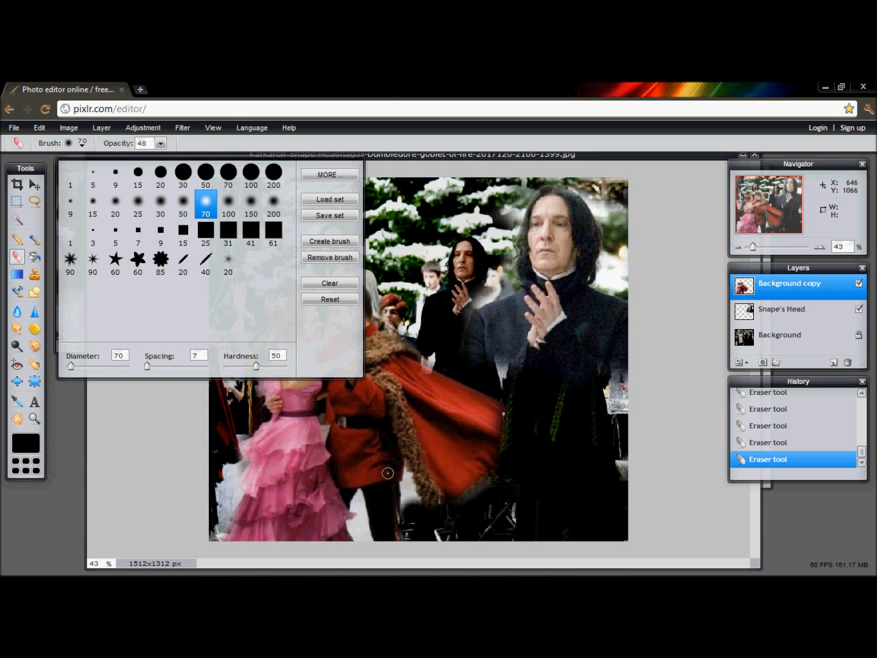
drag(407, 504, 407, 491)
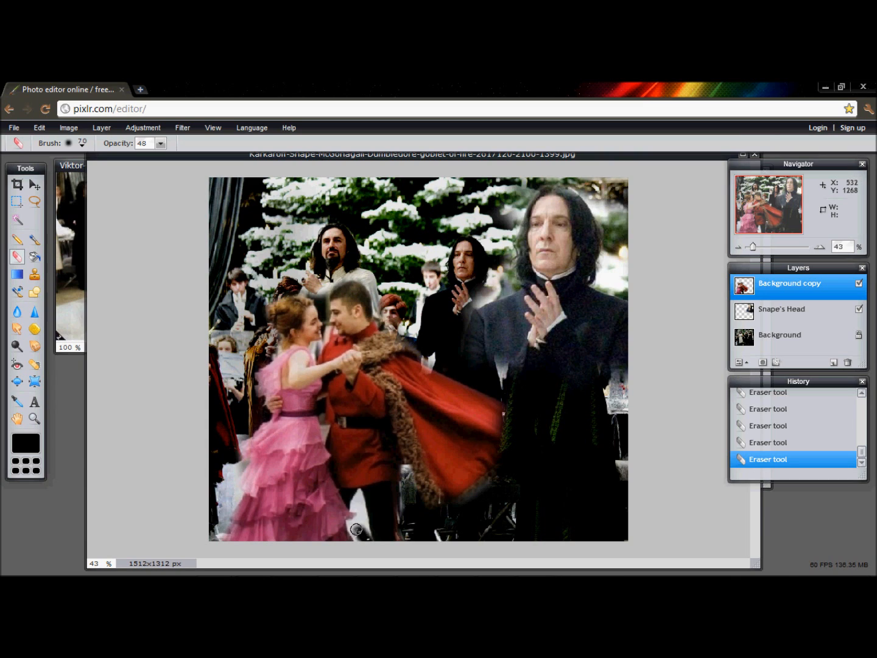
drag(362, 513, 359, 503)
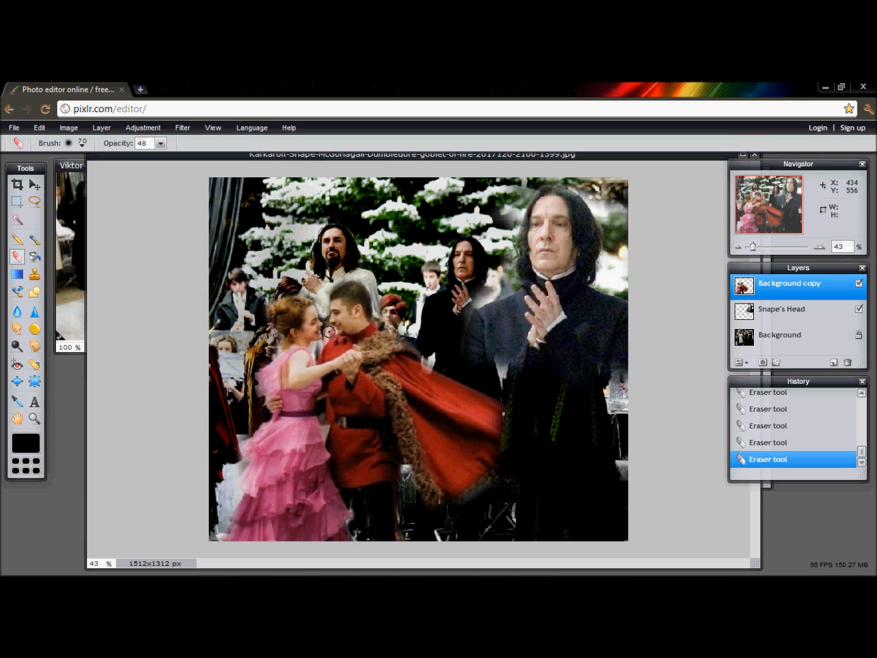
Step: Set the Eraser to the soft 200 brush with a diameter of 280
click(88, 145)
click(178, 206)
click(408, 168)
click(82, 146)
click(273, 204)
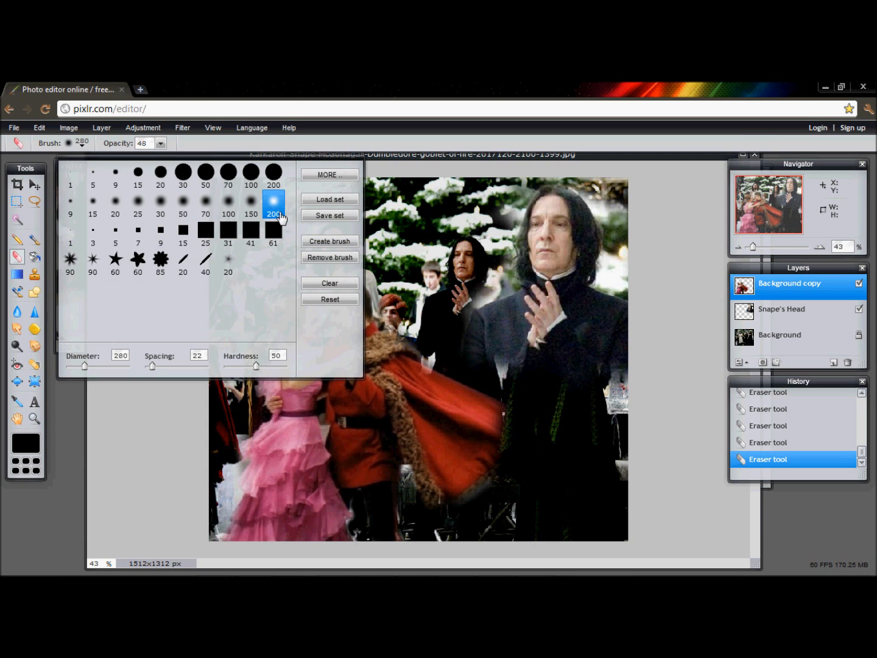
Step: Erase the leftover edge spots beside the red cape on the dancing couple layer
click(509, 478)
click(510, 393)
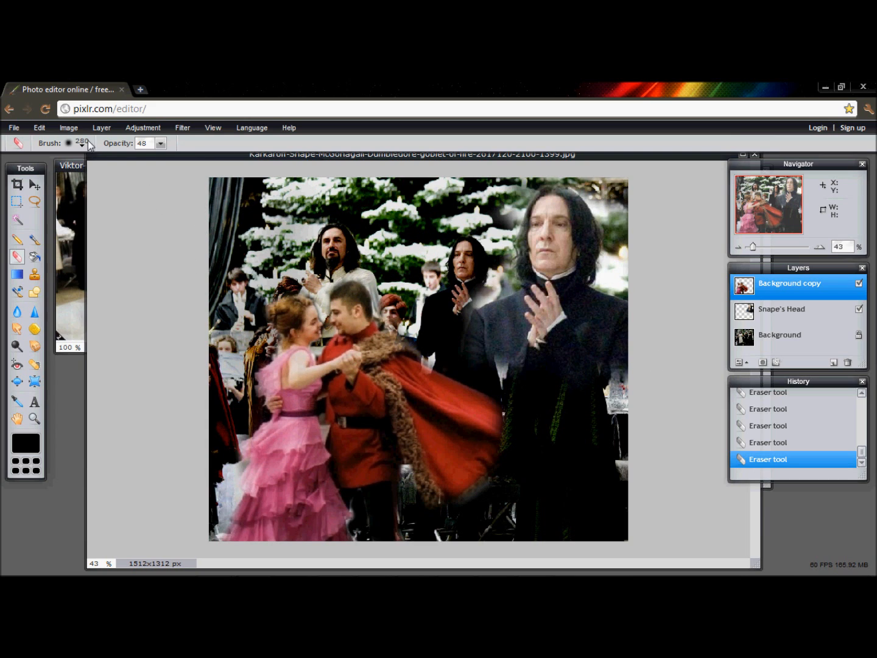
Step: Adjust the dancing couple layer's brightness to 5 and contrast to 49
click(133, 128)
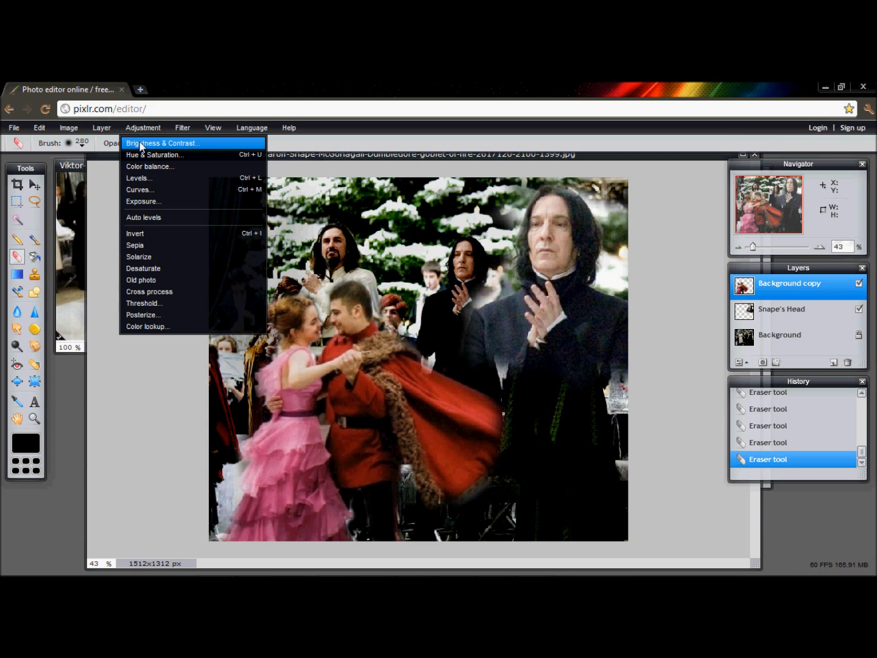
click(141, 145)
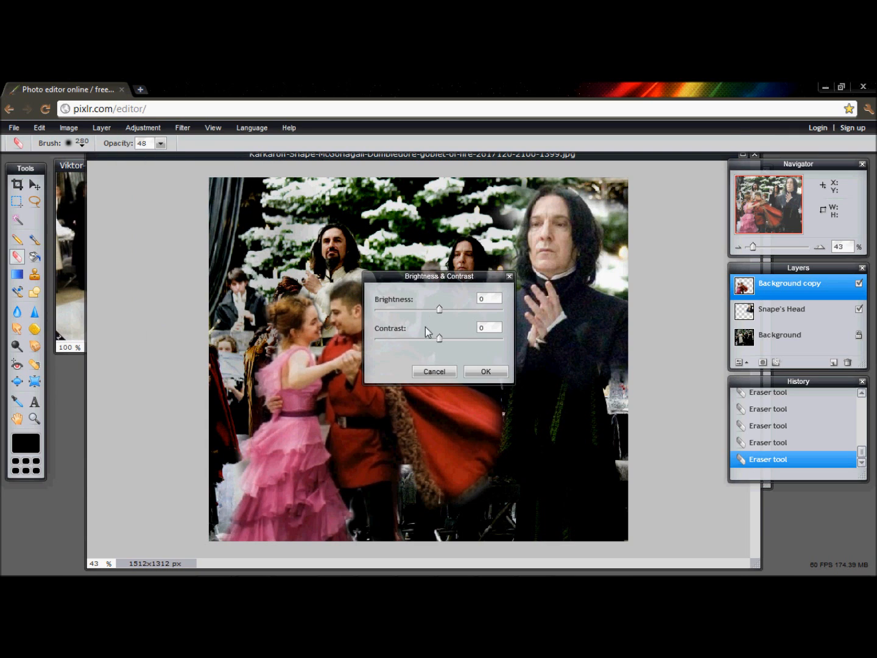
drag(440, 312, 466, 339)
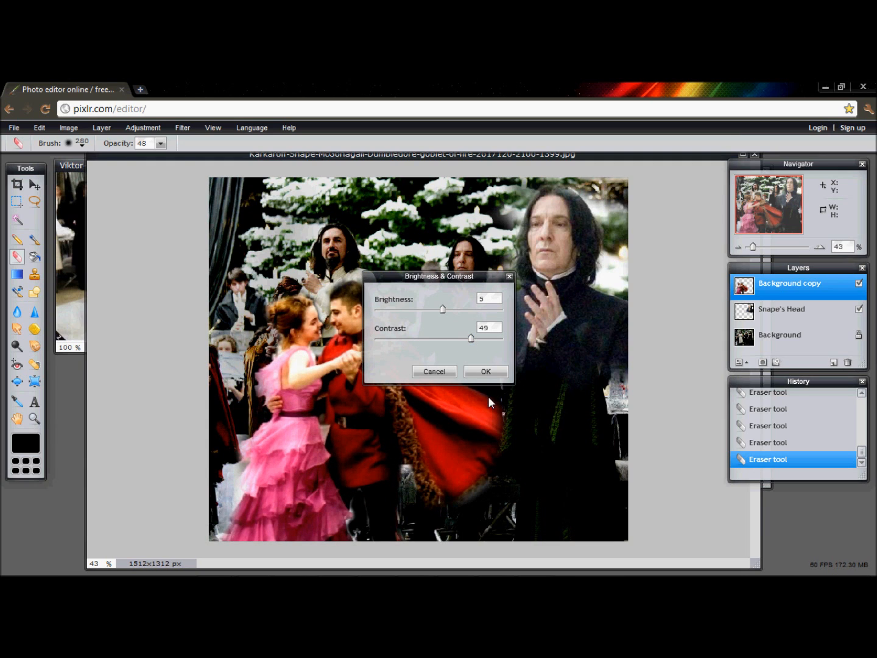
click(500, 376)
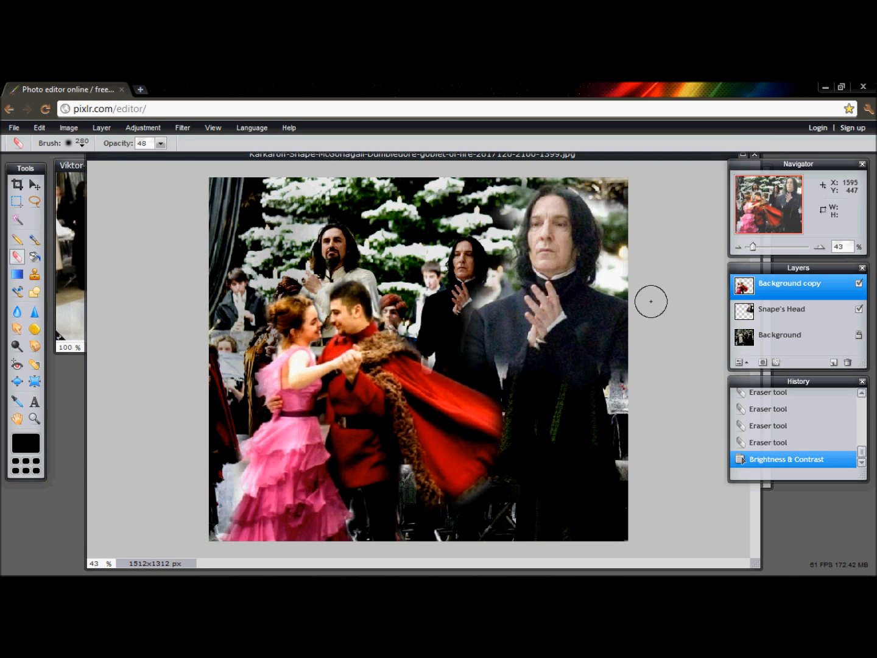
Step: Touch up with the Eraser beside the enlarged figure's hair on the Snape's Head layer and below the cape on the Background copy layer
click(493, 281)
click(783, 310)
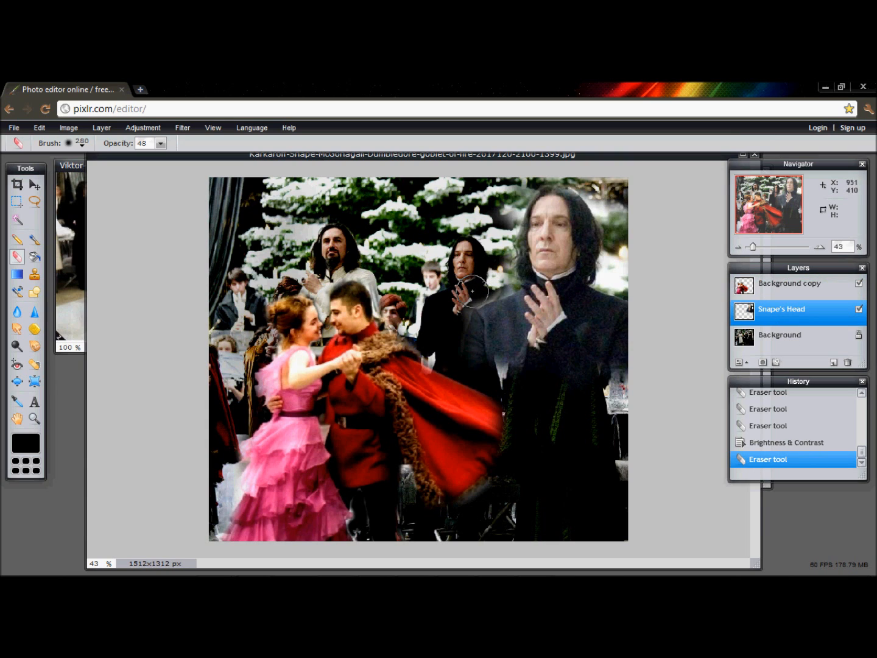
click(491, 277)
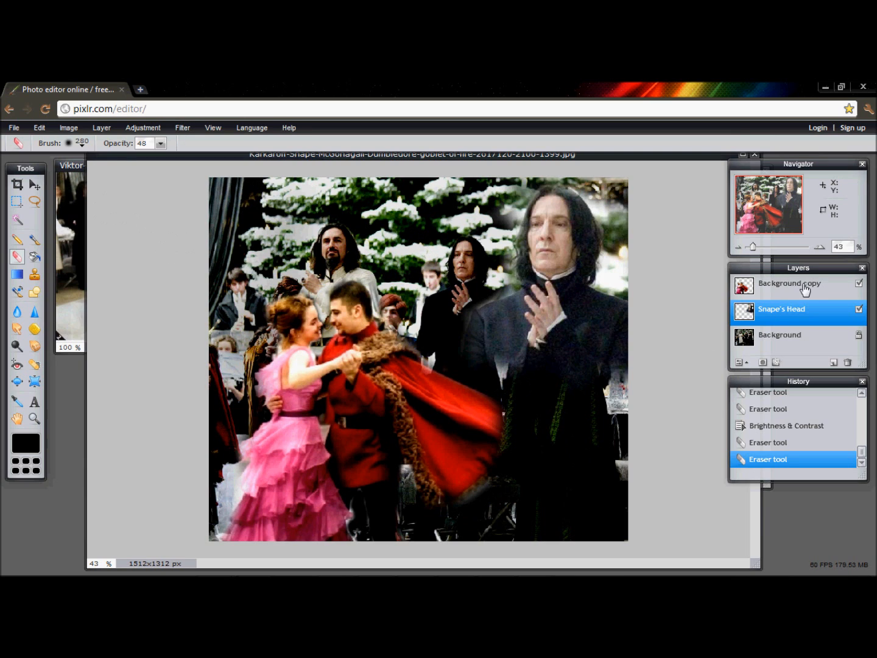
click(803, 286)
drag(490, 505, 466, 512)
click(469, 511)
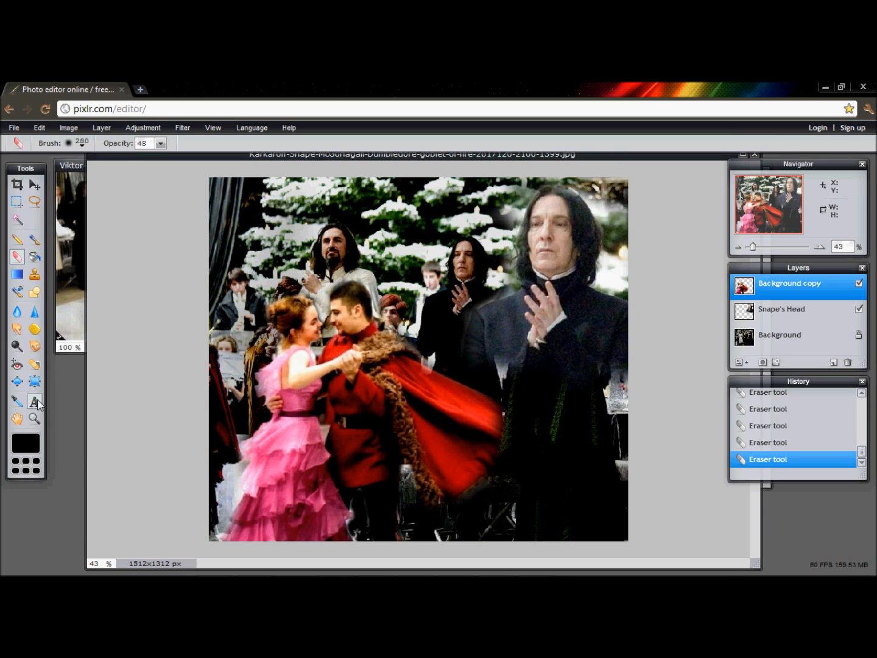
Step: Start a text layer over the lower part of the picture using the Edwardian Script ITC font
click(35, 402)
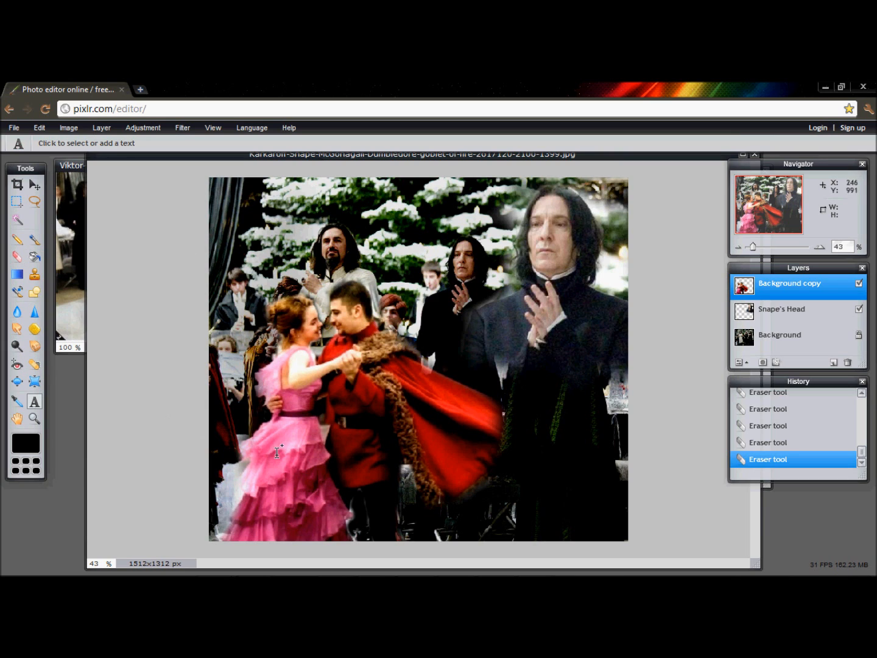
click(397, 464)
drag(447, 492, 584, 299)
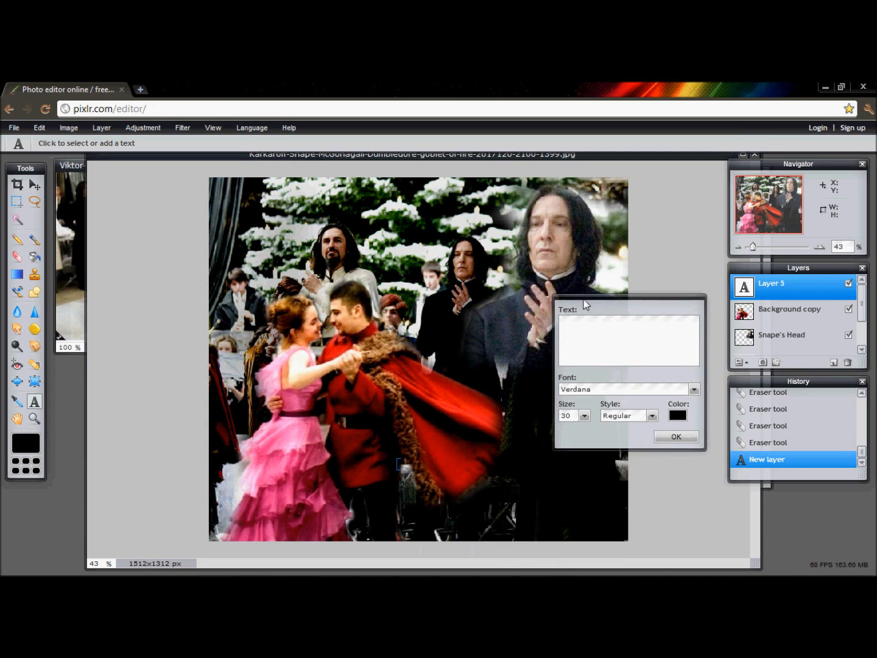
click(590, 389)
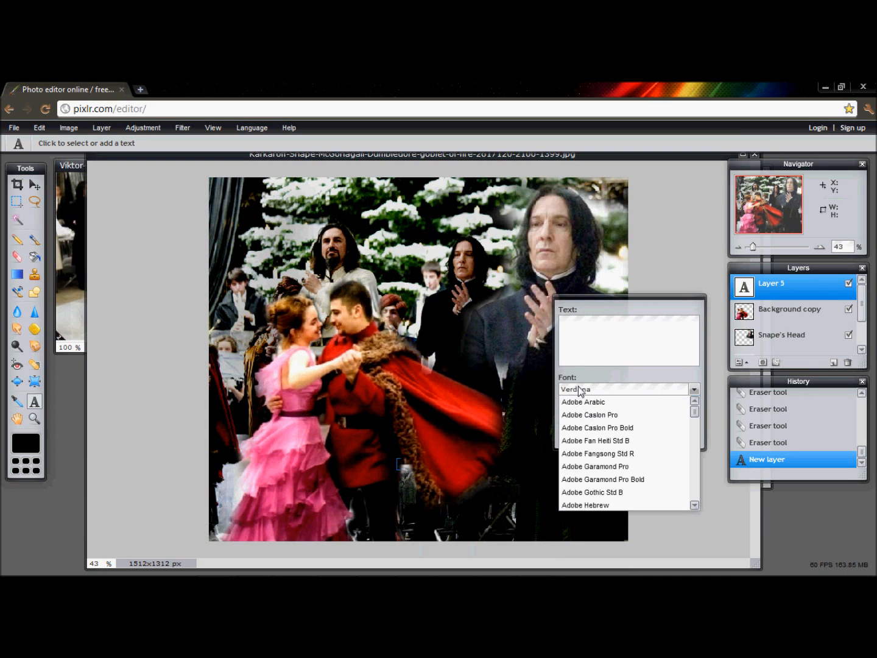
click(585, 412)
click(595, 390)
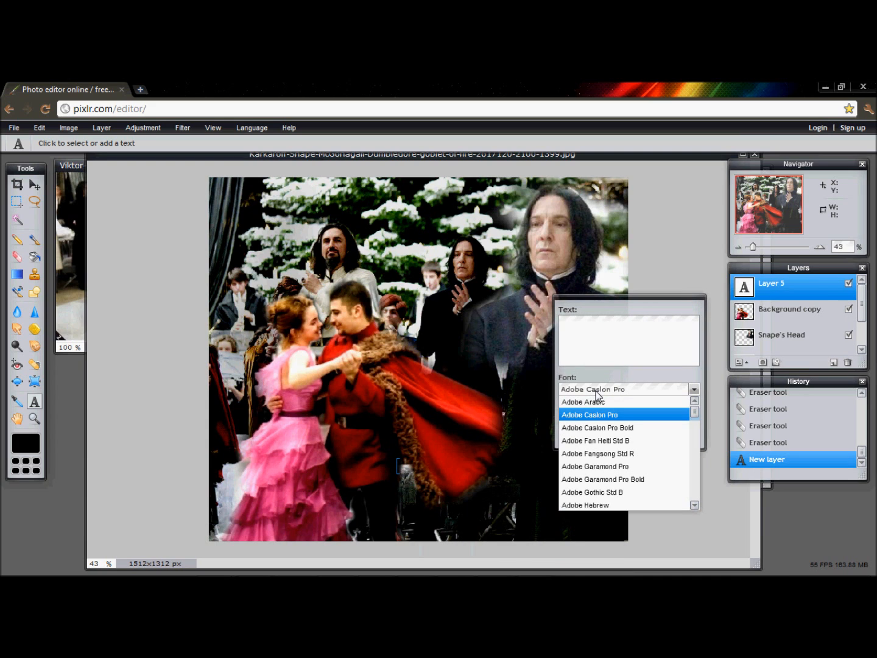
key(Down)
key(Down)
key(Down)
key(Down)
key(Down)
key(Down)
key(Down)
key(Down)
key(Down)
key(Down)
key(Down)
key(Down)
key(Down)
key(Down)
key(Down)
key(Down)
key(Down)
key(Down)
key(Down)
key(Down)
key(Down)
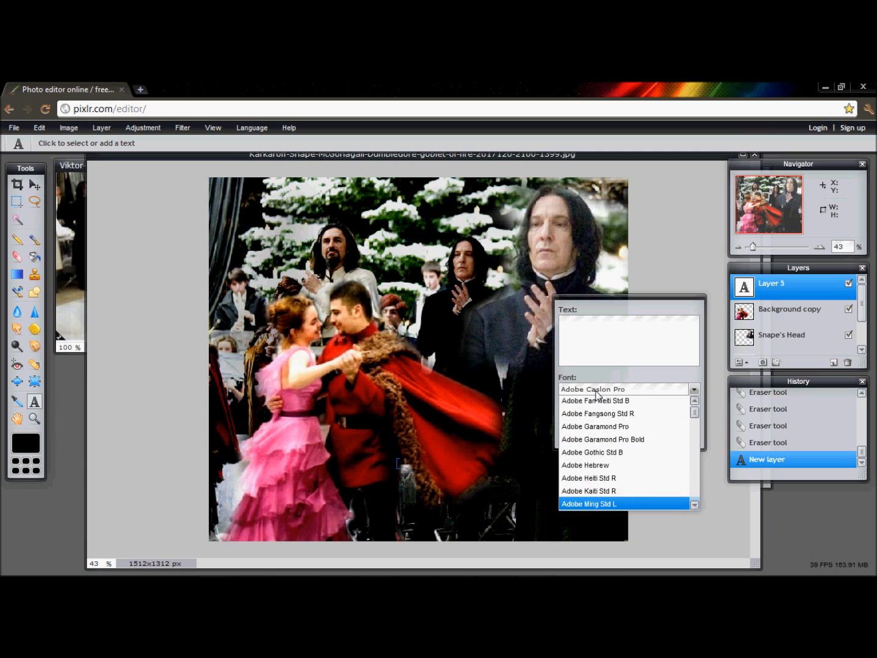
key(Down)
key(Down)
key(Down)
key(Down)
key(Down)
key(Down)
key(Down)
key(Down)
key(Down)
key(Down)
key(Down)
key(Down)
key(Down)
key(Down)
key(Down)
key(Down)
key(Down)
key(Down)
key(Down)
key(Down)
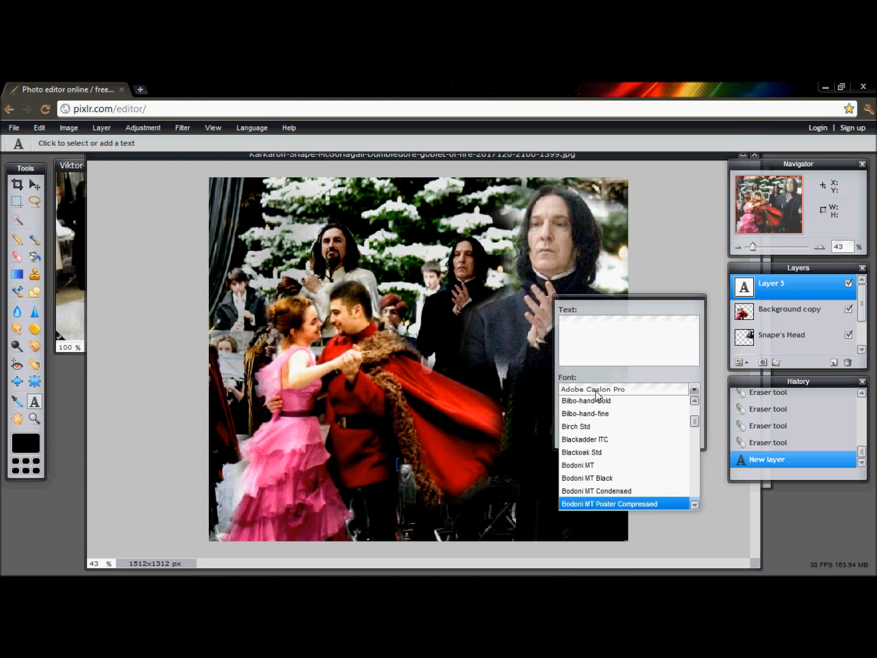
key(Down)
key(Down)
key(Down)
key(Down)
key(Down)
key(Down)
key(Down)
key(Down)
key(Down)
key(Down)
key(Down)
key(Down)
key(Down)
key(Down)
key(Down)
key(Down)
key(Down)
key(Down)
key(Down)
key(Down)
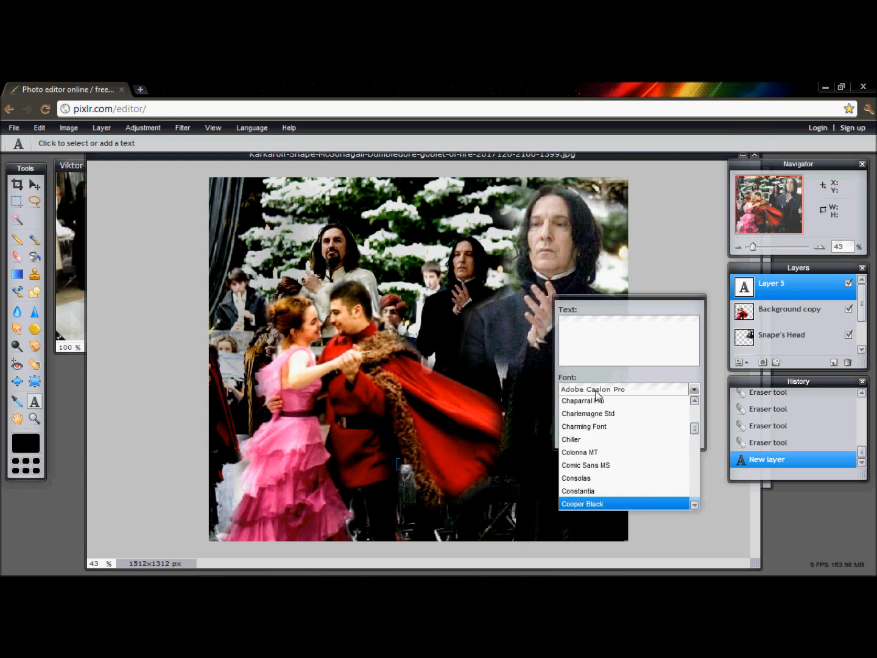
key(Down)
key(Down)
key(Down)
key(Down)
key(Down)
key(Down)
key(Down)
key(Down)
key(Down)
key(Down)
key(Down)
key(Down)
key(Down)
key(Down)
key(Down)
key(Down)
key(Down)
key(Down)
key(Down)
key(Down)
key(Up)
key(Up)
key(Up)
key(Up)
key(Up)
key(Up)
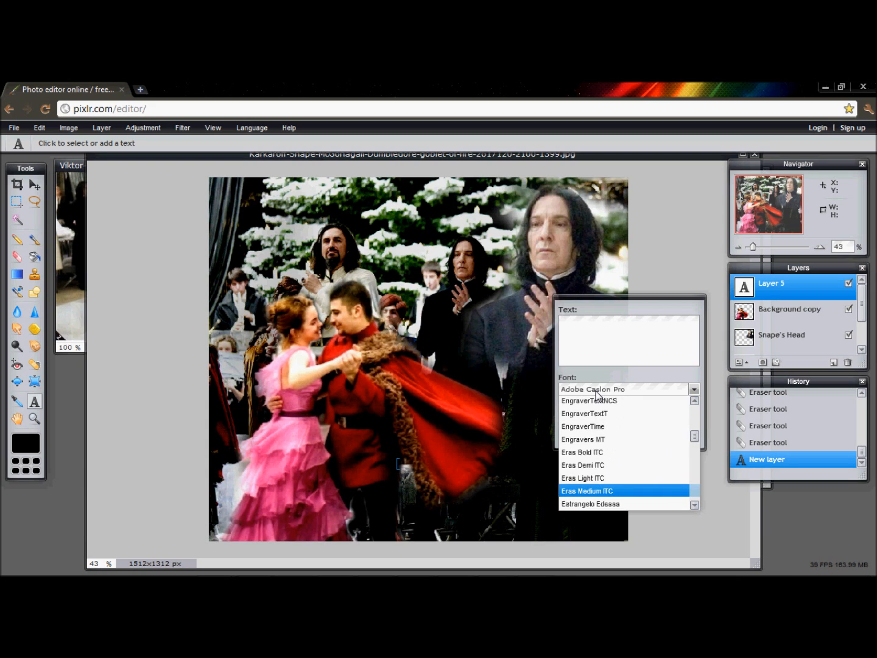
key(Up)
key(Up)
key(Up)
key(Up)
key(Up)
key(Up)
key(Up)
key(Up)
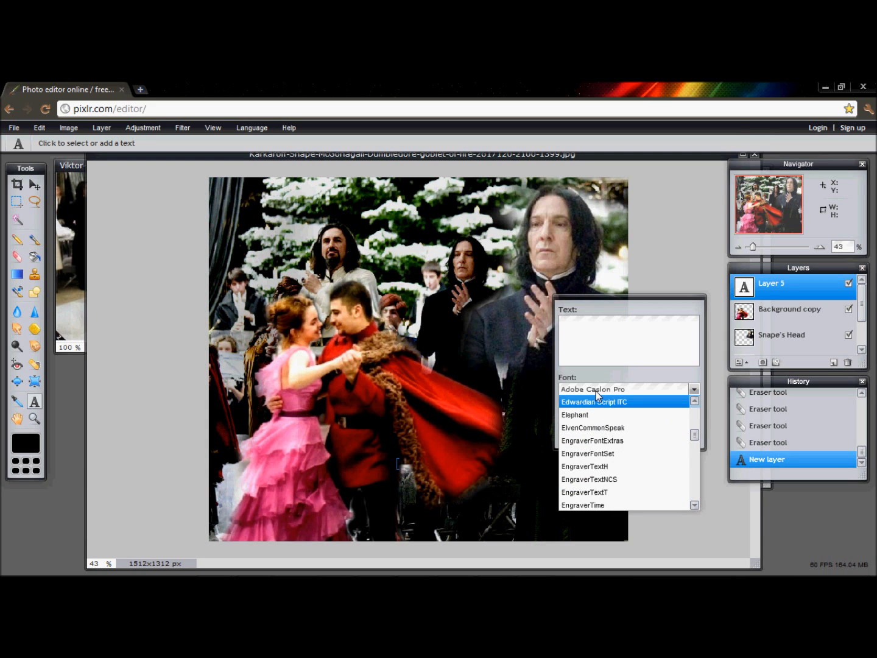
click(596, 401)
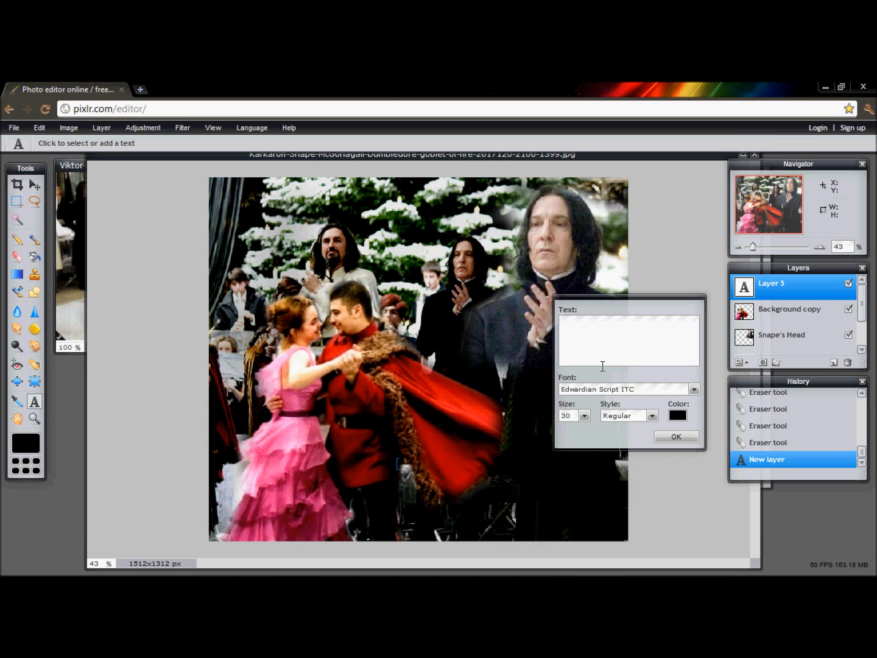
Step: Enter the caption text "Ah, young love. Wonderlful," and set its color to white
click(600, 350)
text(Ah, young love. Wonderful,)
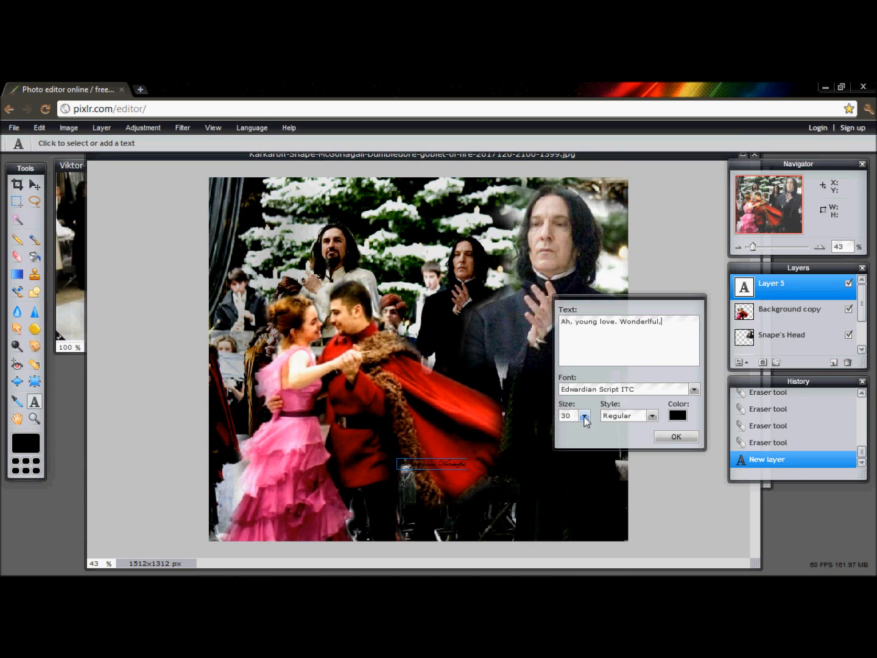
click(683, 414)
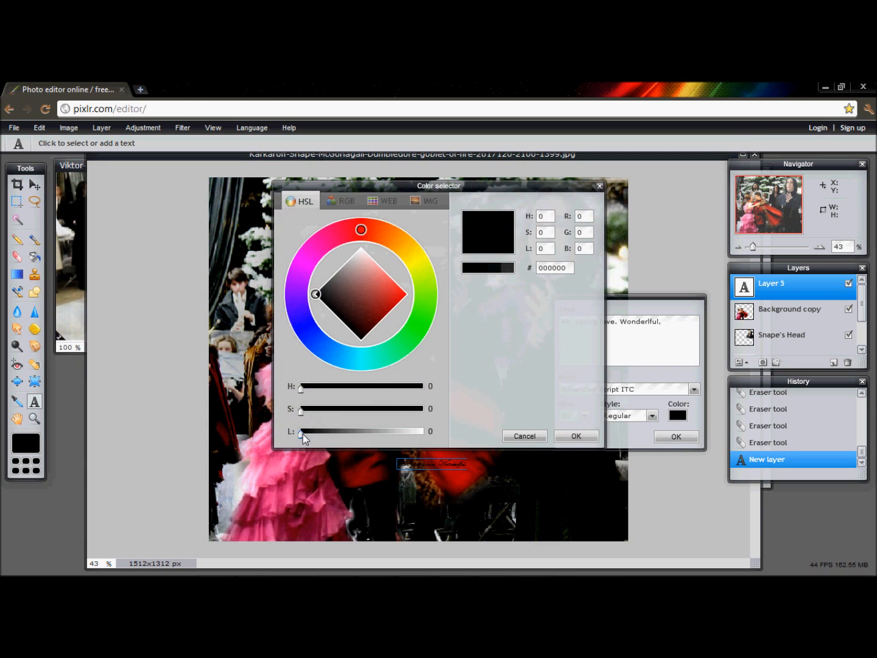
drag(301, 434, 424, 431)
click(563, 436)
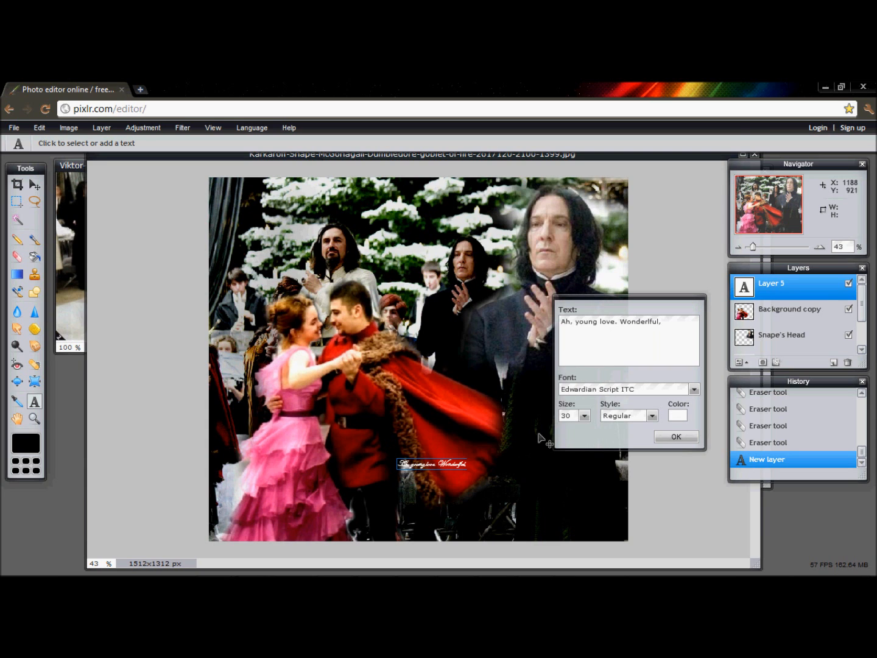
Step: Set the caption's size to 108 and shift it left so the whole line fits across the lower picture
click(585, 416)
drag(538, 429, 576, 434)
drag(527, 474, 485, 469)
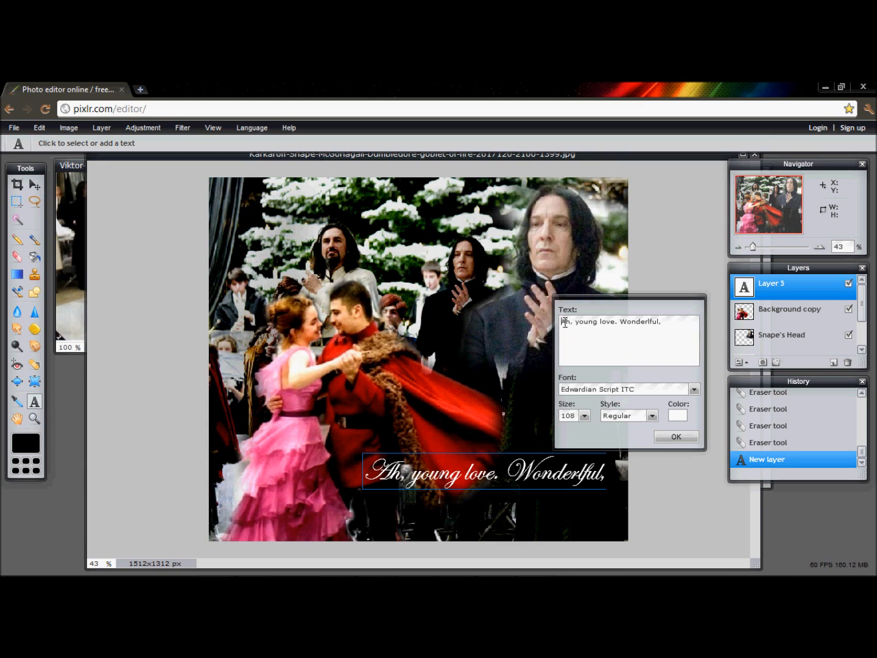
Step: Put an opening quotation mark before the caption, then enlarge it to size 127 and shift it left to fit
click(565, 328)
text(")
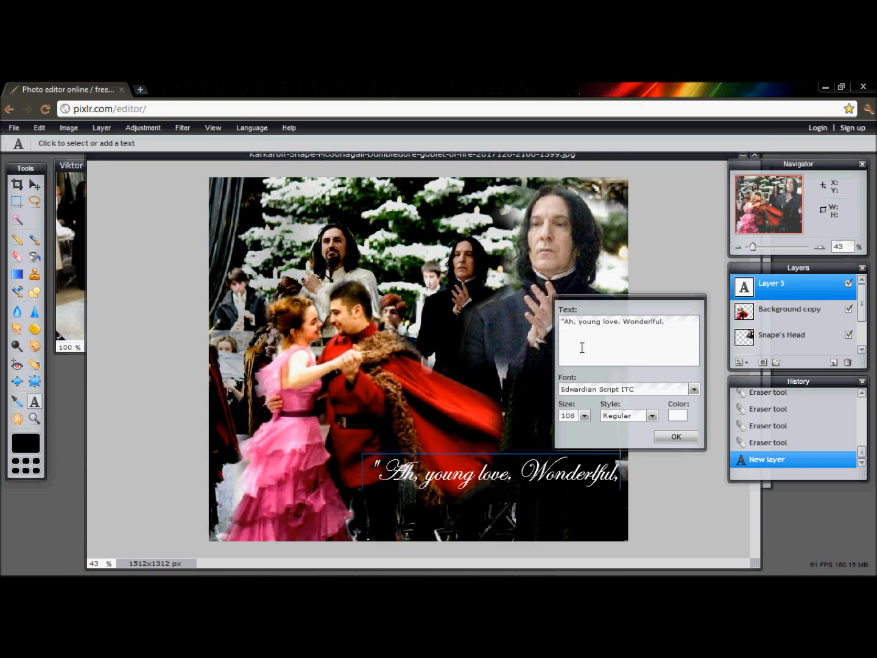
click(673, 328)
click(585, 415)
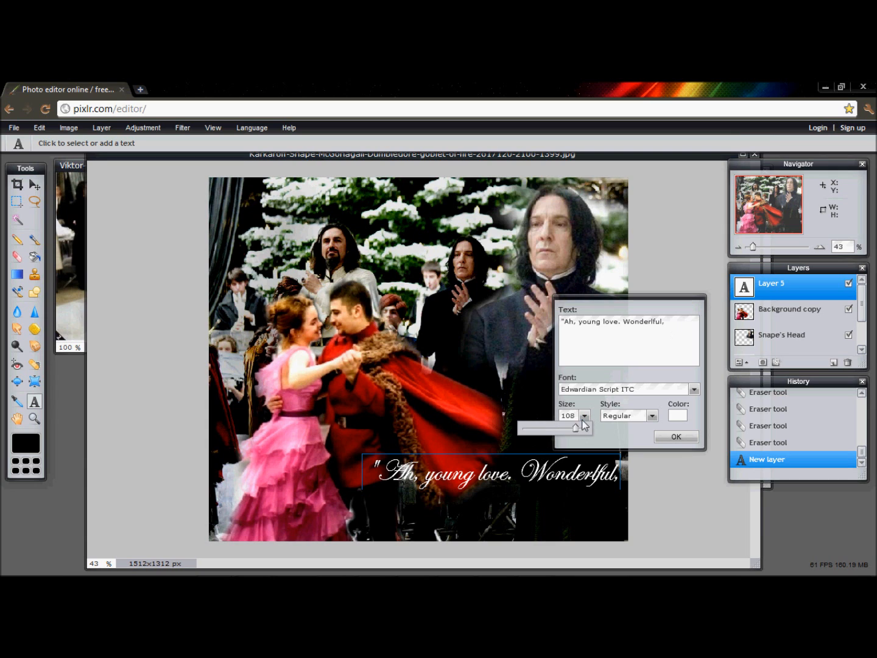
drag(576, 428, 587, 427)
drag(538, 484, 491, 480)
click(673, 436)
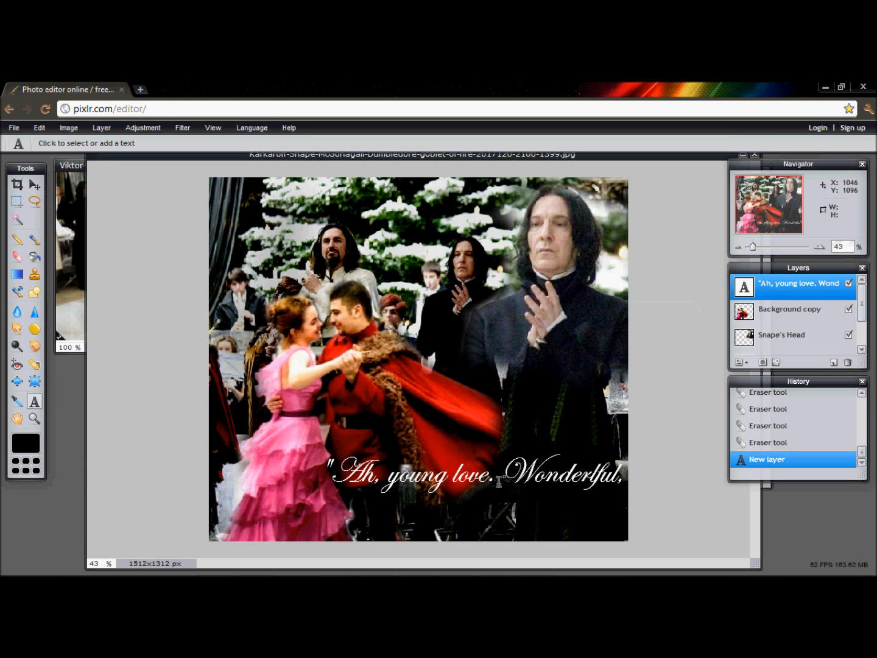
Step: Add a second text layer below the first caption line reading Isn't it, Severus?" with a closing quotation mark
click(435, 508)
text(Isn't it, Severus?)
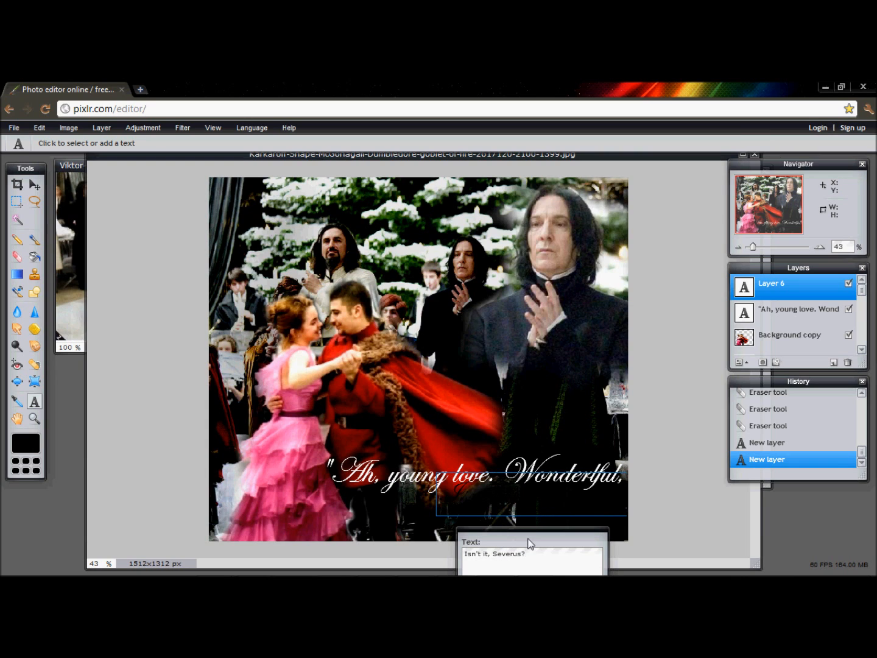
drag(521, 531, 721, 238)
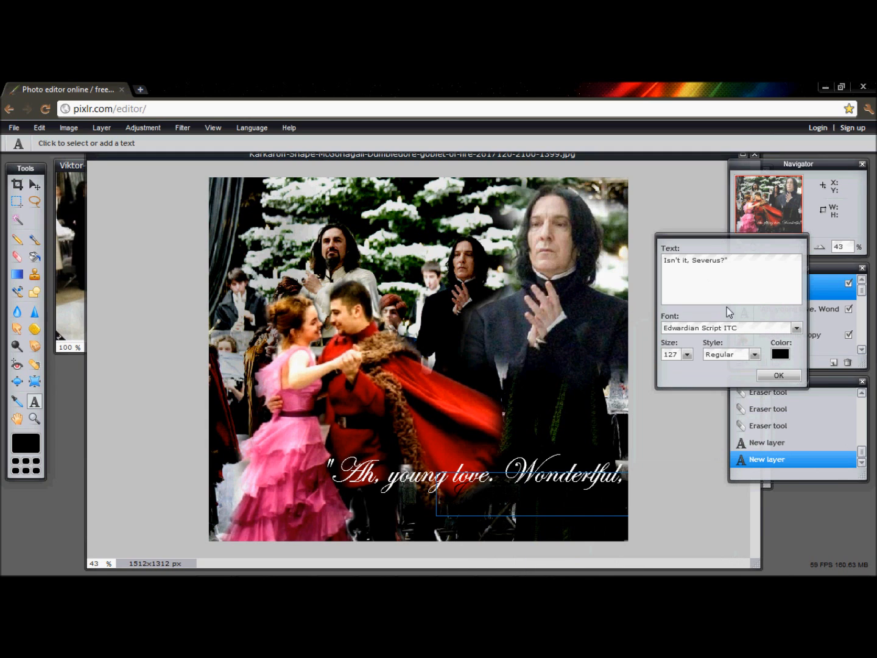
click(765, 327)
click(762, 340)
Step: Set the second caption line's color to white (ffffff) and place it beneath the first line, clear of the picture's right edge
click(781, 356)
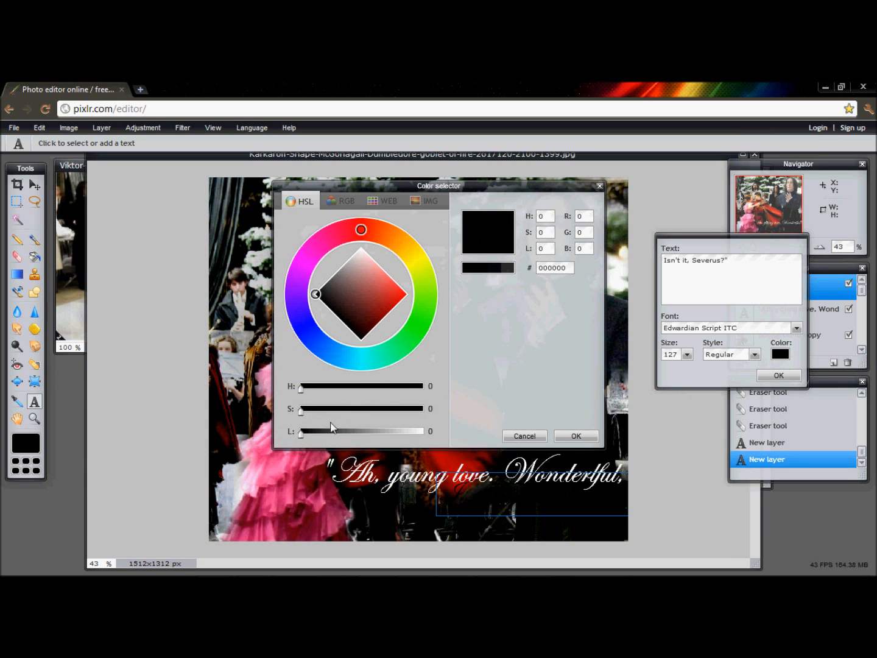
drag(300, 432, 426, 433)
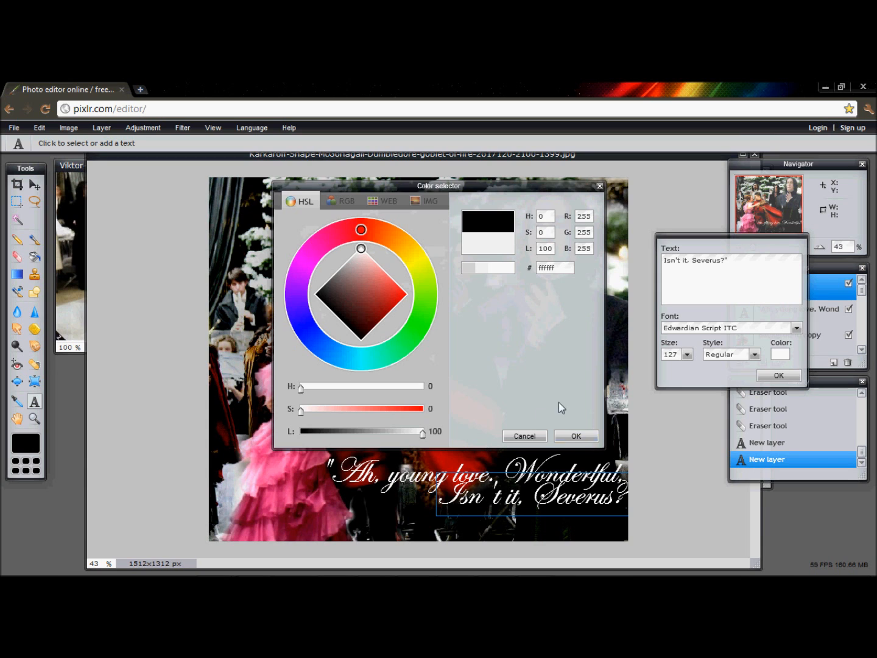
click(576, 436)
drag(585, 500, 535, 509)
click(737, 264)
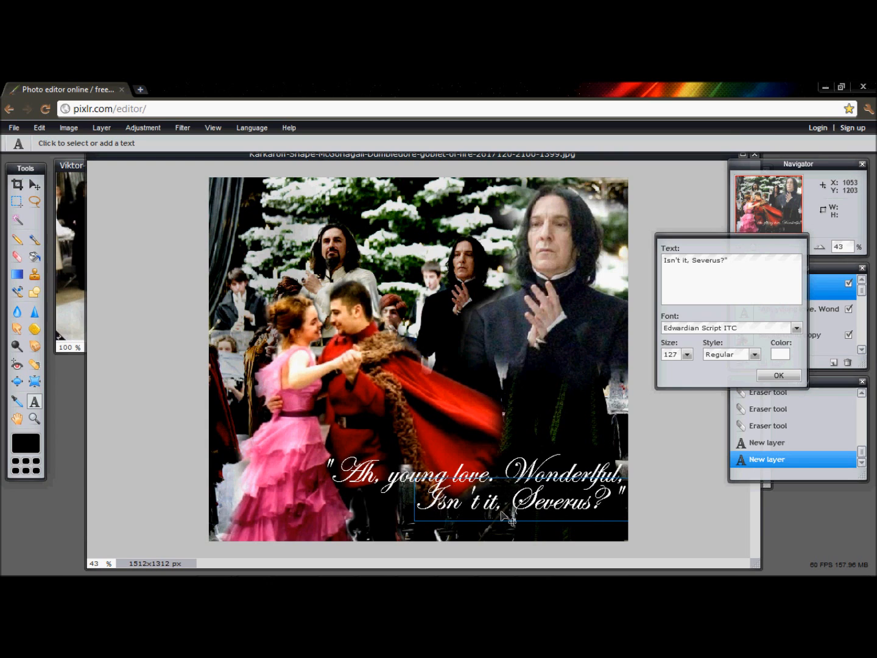
drag(500, 512, 502, 512)
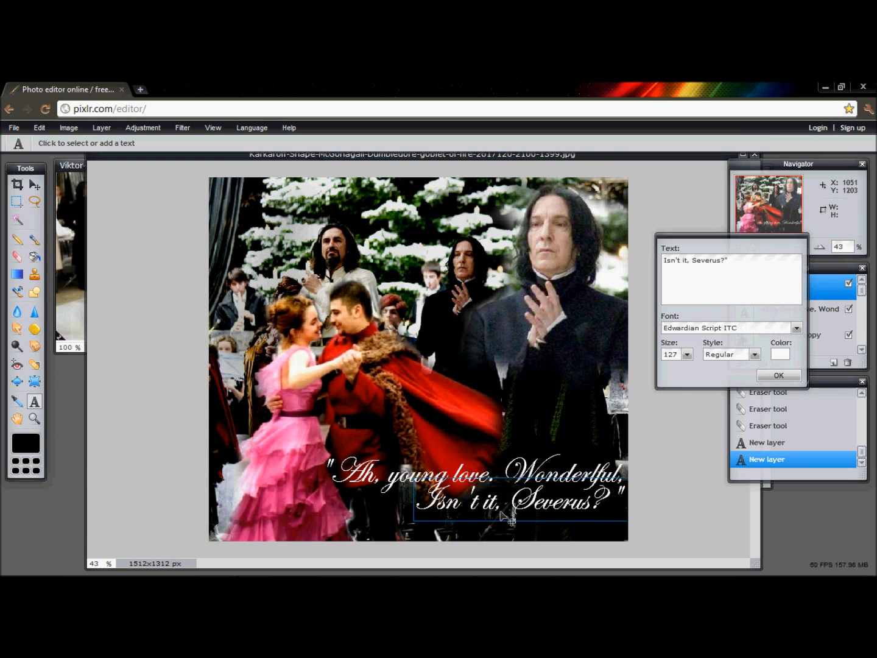
click(779, 376)
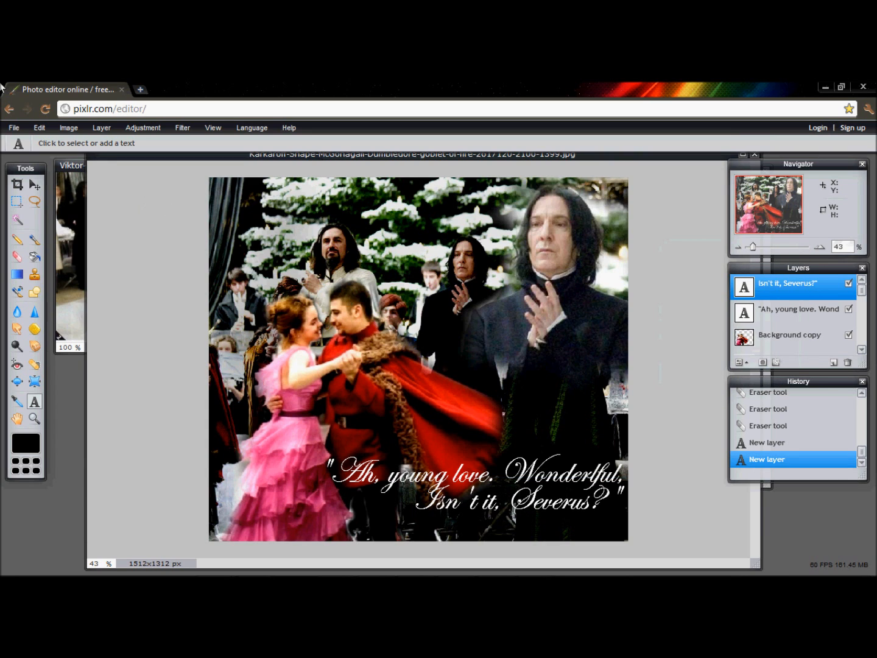
Step: Open the finished picture Young Love.2.jpg to compare it with the composite, and close it again
click(14, 127)
click(31, 155)
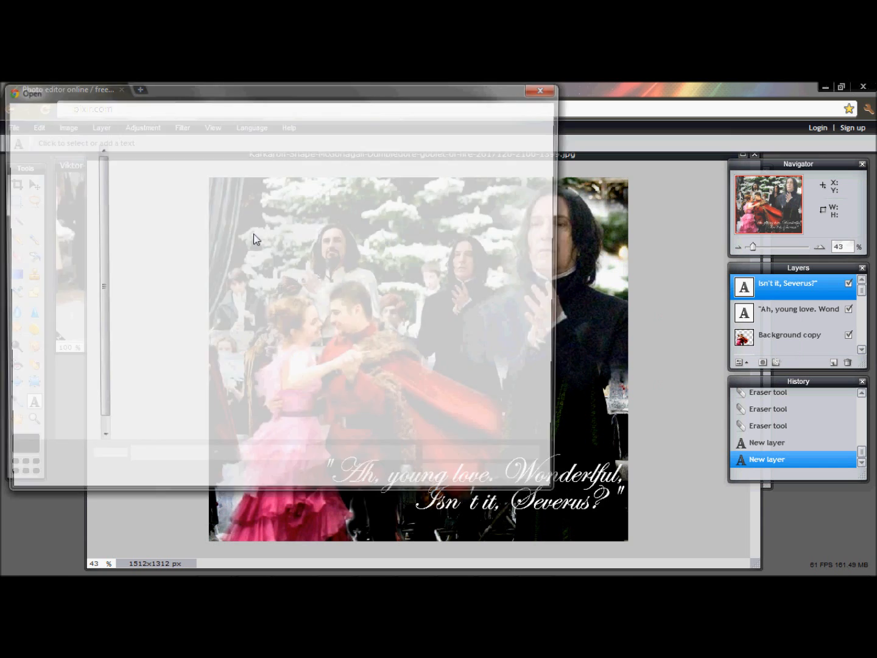
double_click(163, 215)
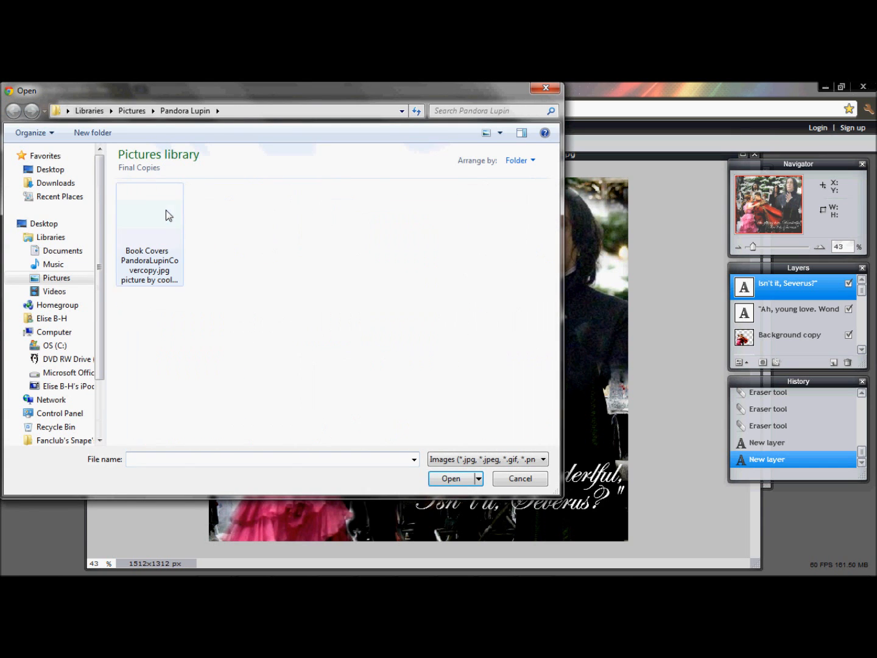
double_click(308, 239)
double_click(239, 235)
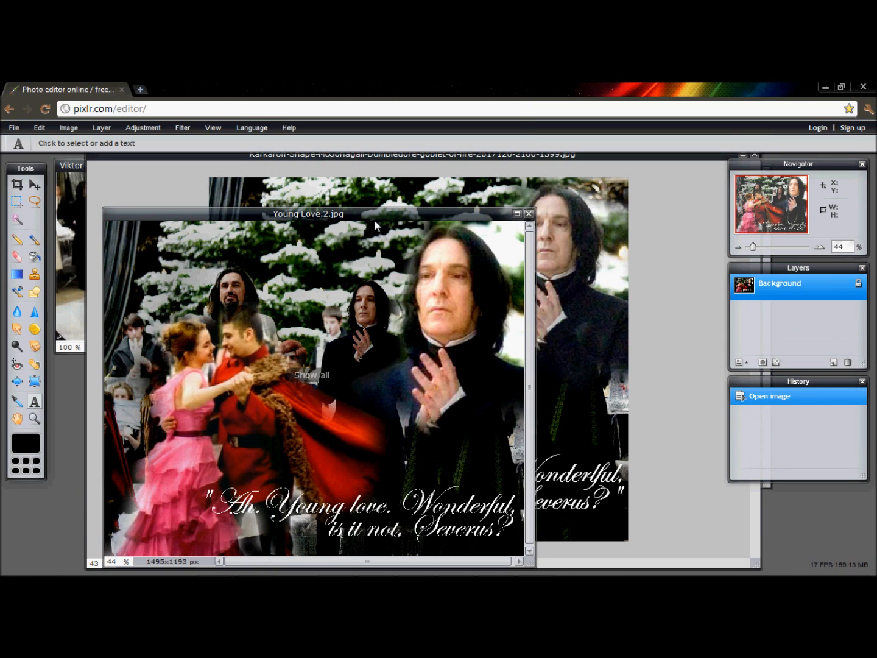
drag(361, 210, 362, 182)
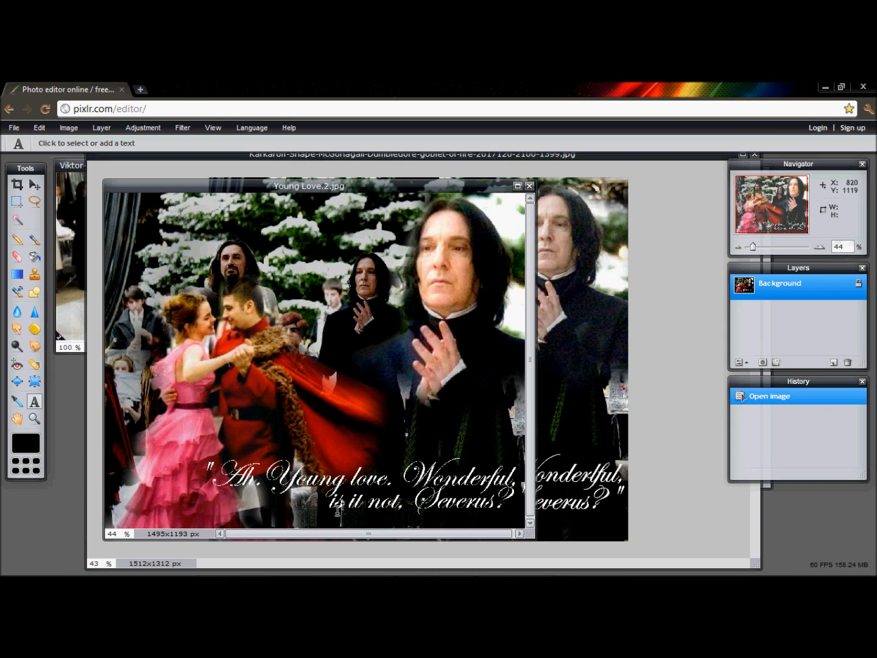
click(529, 186)
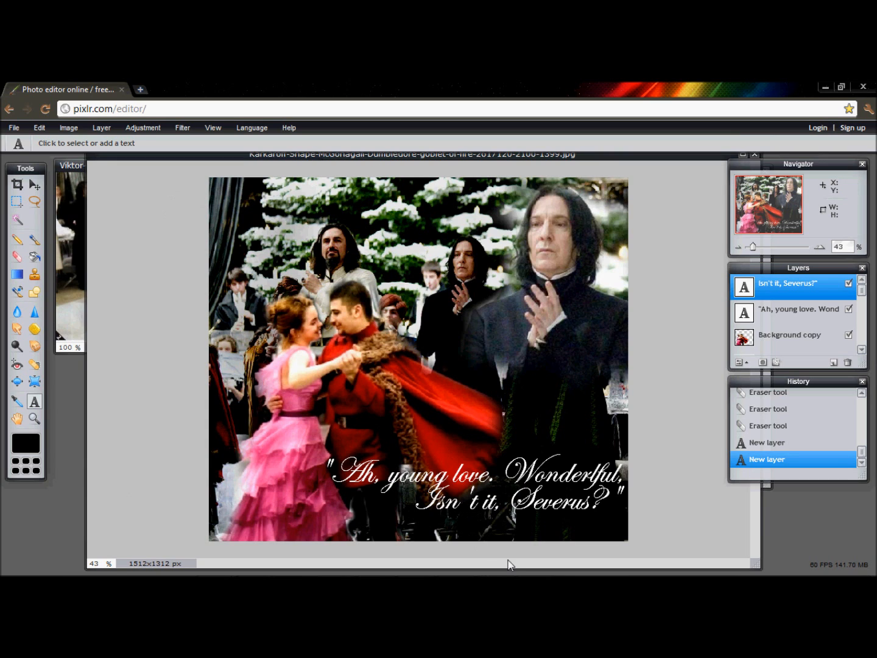
mouse_move(510, 570)
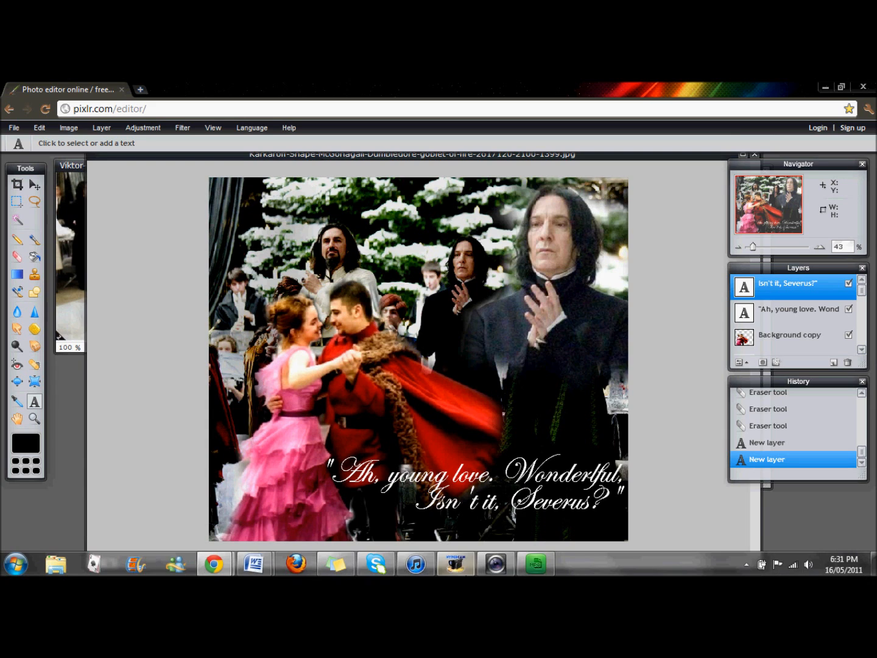
click(456, 567)
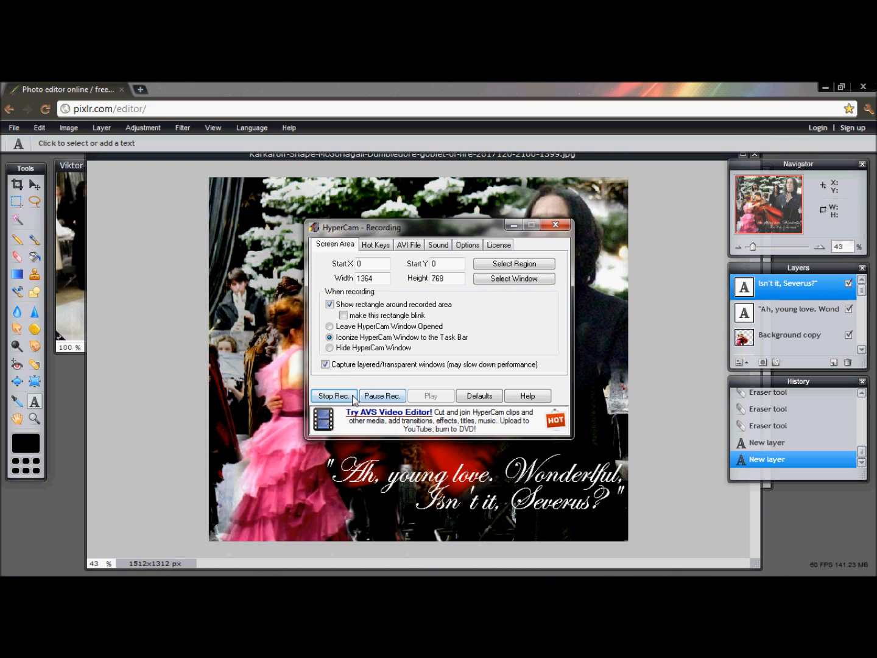